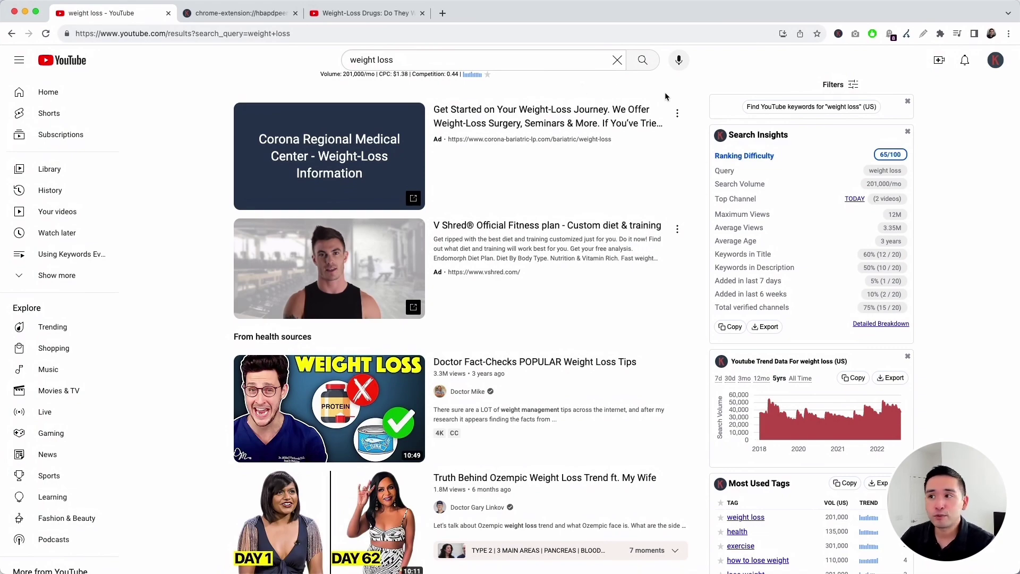
- Zoom in on the weight loss results to read the 201,000/mo volume, $1.38 CPC and 0.44 competition
scroll(667, 94, "down", 5)
scroll(668, 95, "up", 5)
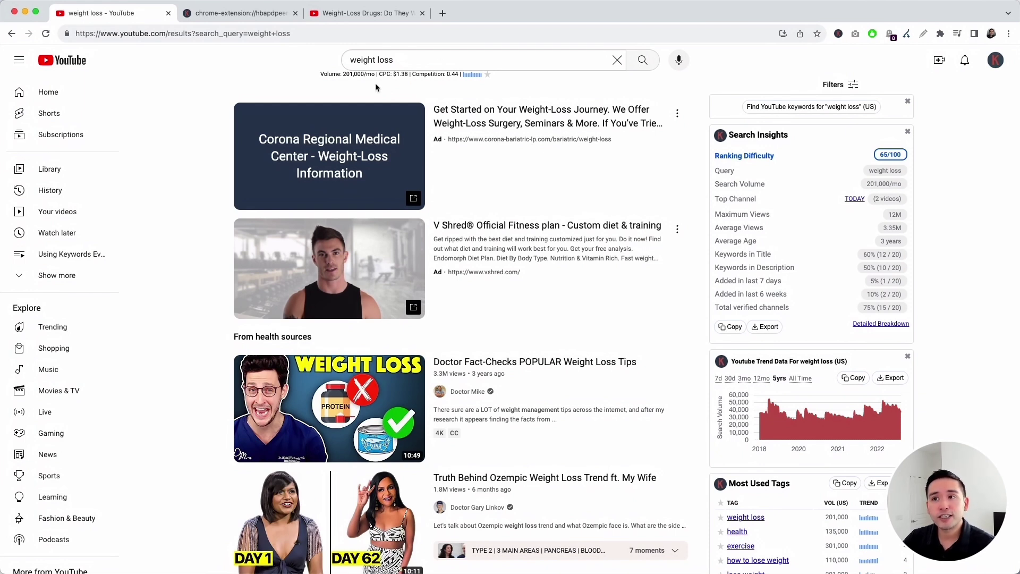
key("super+equal")
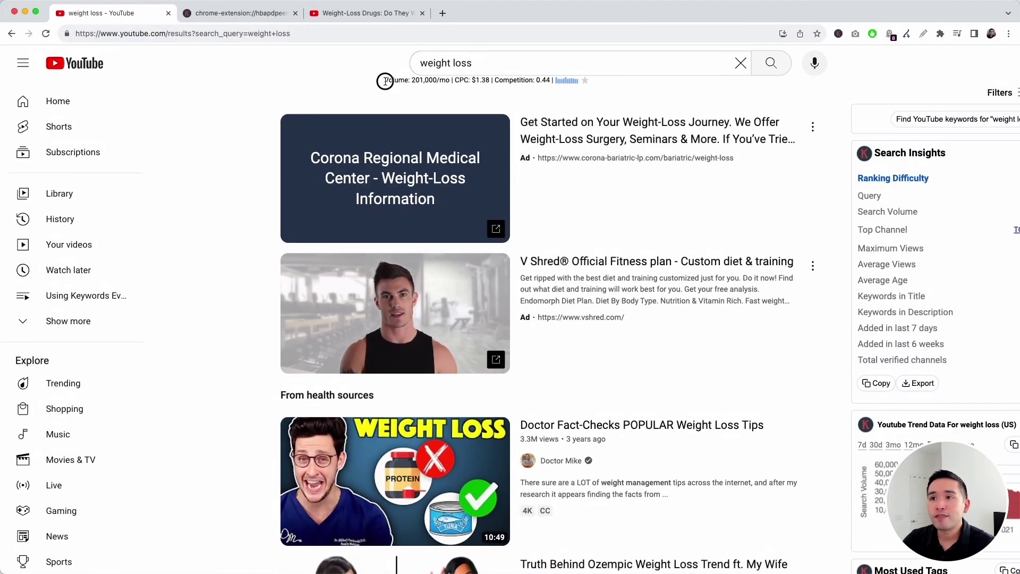
left_click_drag(385, 79, 589, 84)
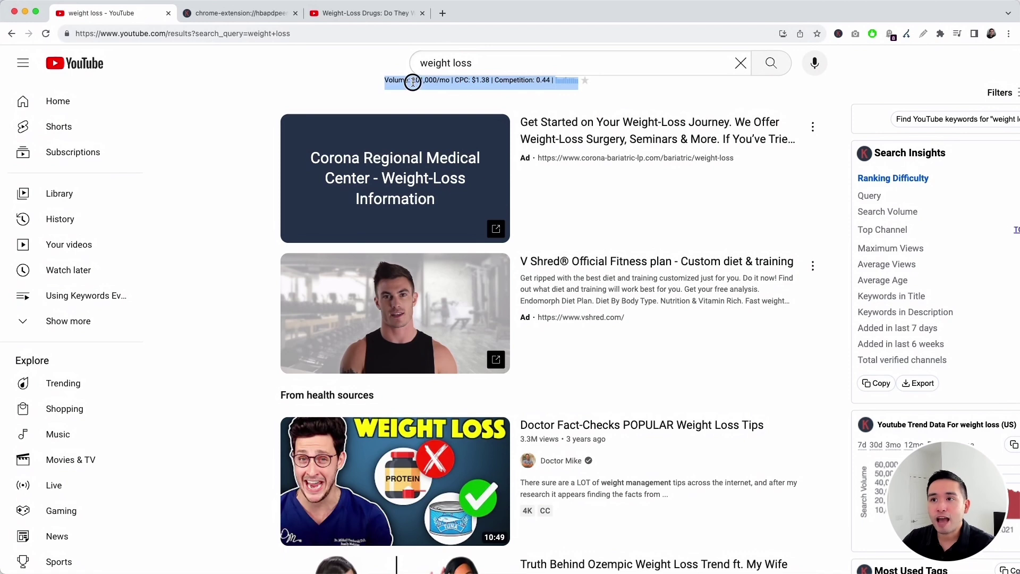
left_click_drag(393, 81, 489, 83)
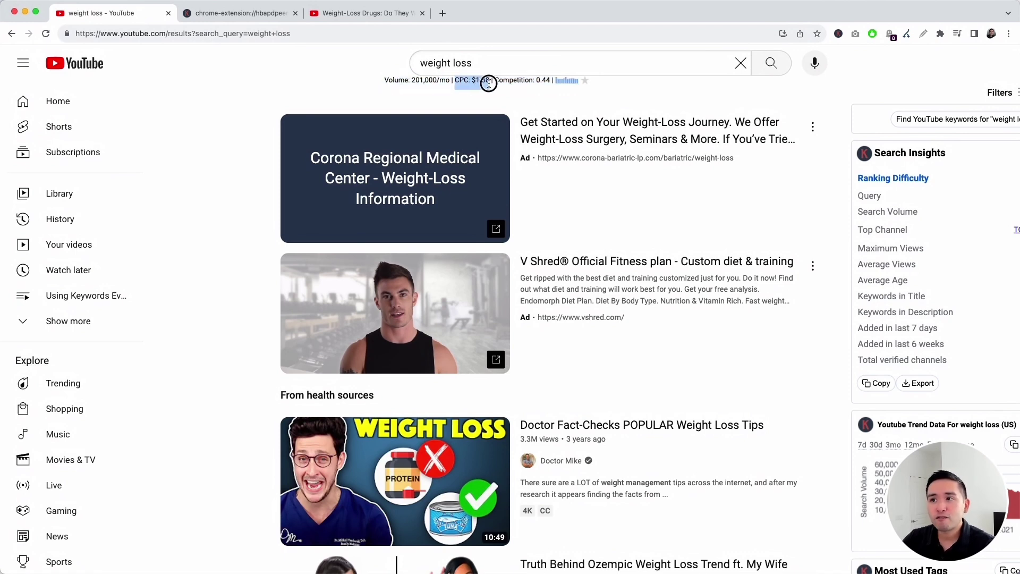
left_click(519, 83)
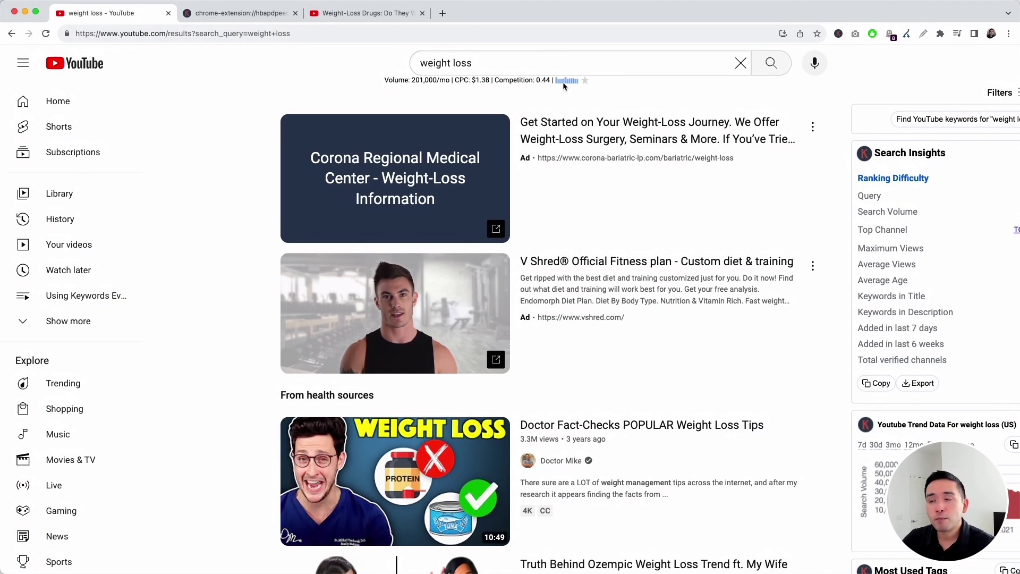
mouse_move(562, 82)
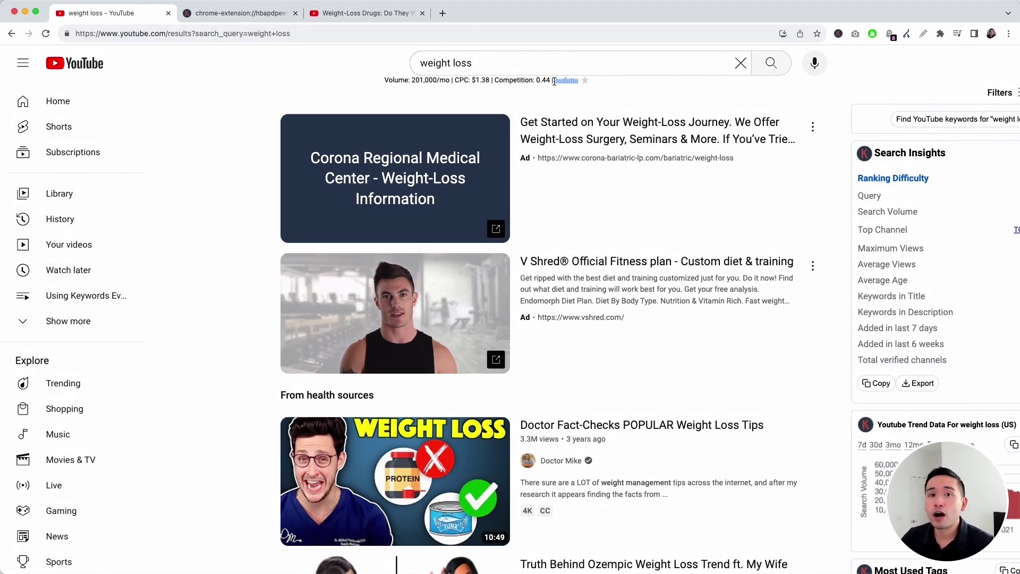
- Preview keyword suggestions with stats, then zoom out to show the full Search Insights and Most Used Tags panels
left_click(538, 66)
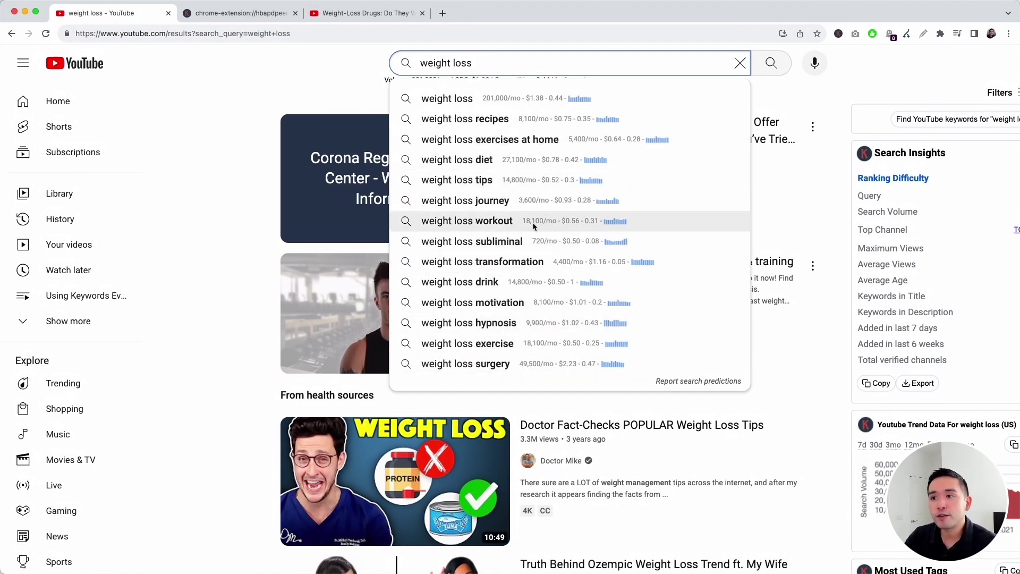
key("super+minus")
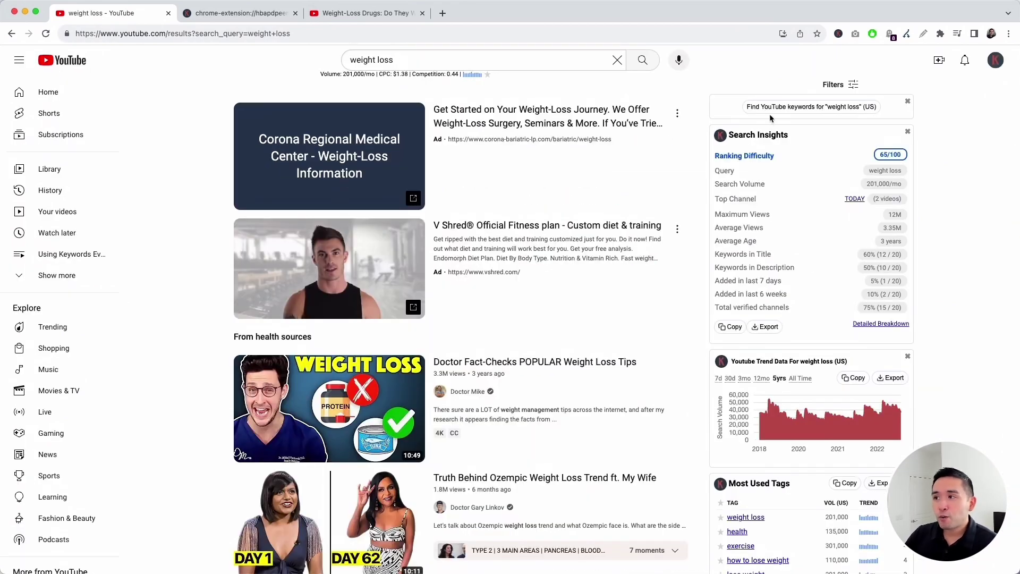
scroll(770, 114, "down", 10)
scroll(789, 296, "up", 8)
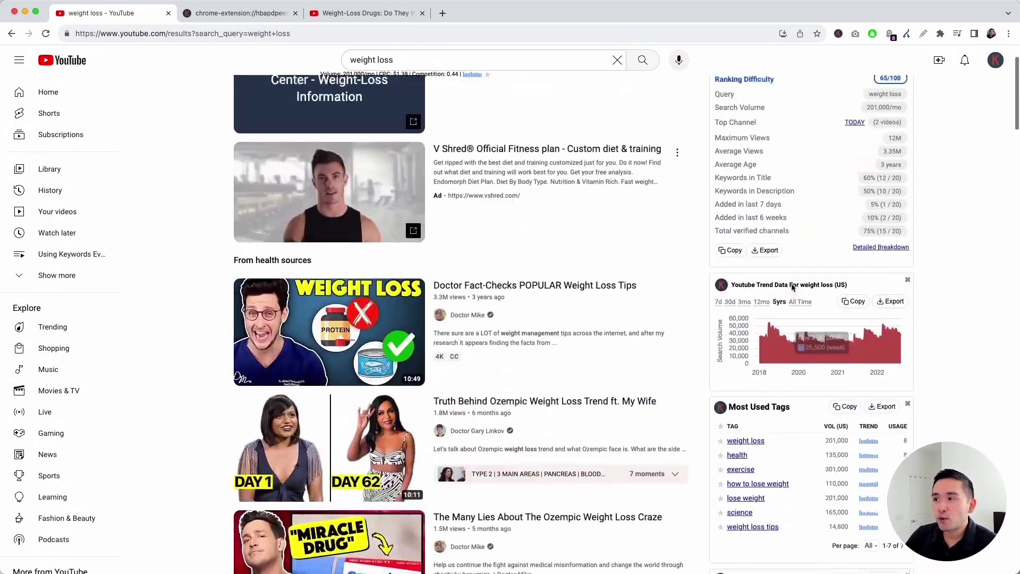
scroll(791, 282, "up", 3)
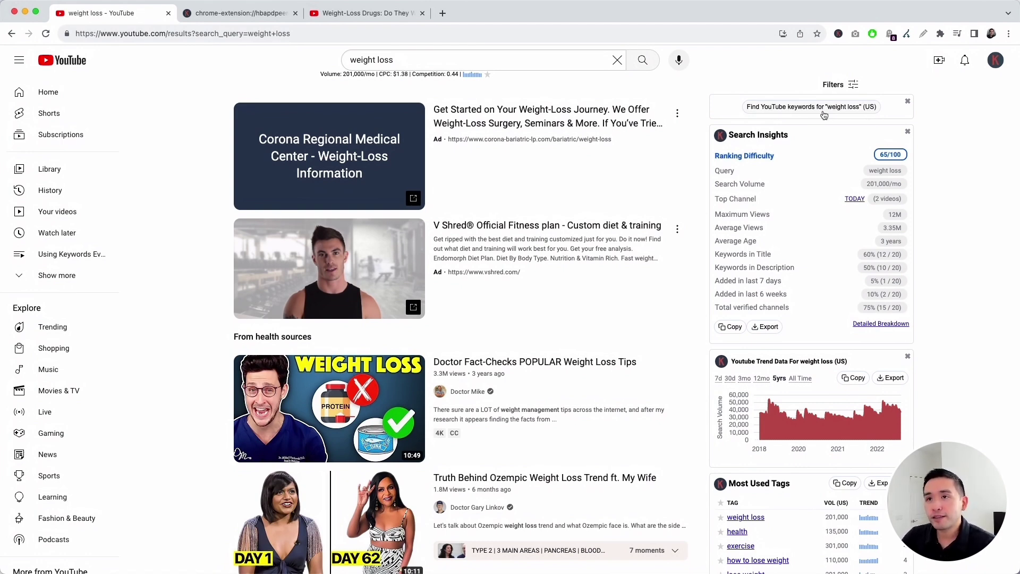
left_click(250, 13)
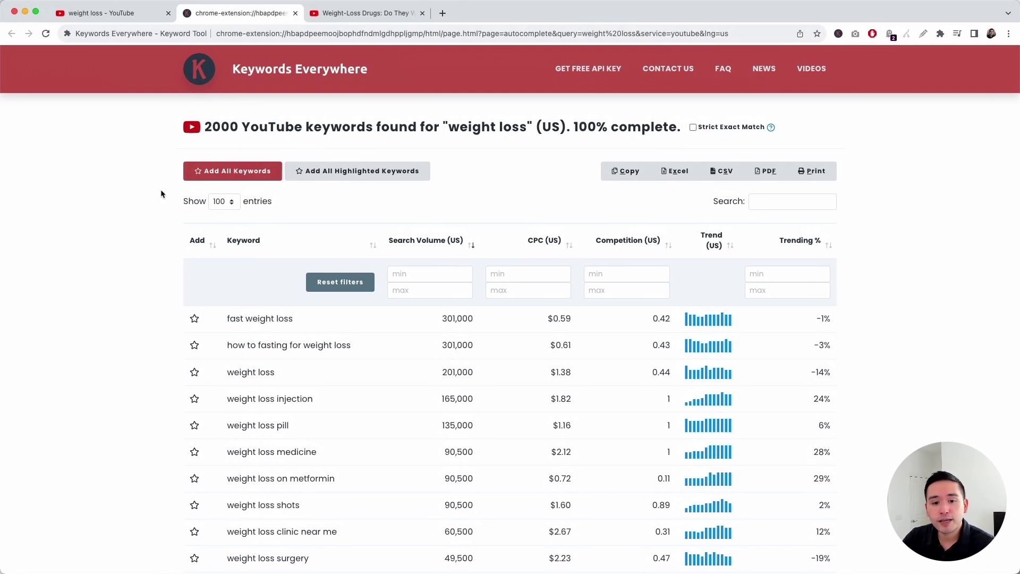
scroll(145, 181, "down", 5)
scroll(142, 180, "up", 4)
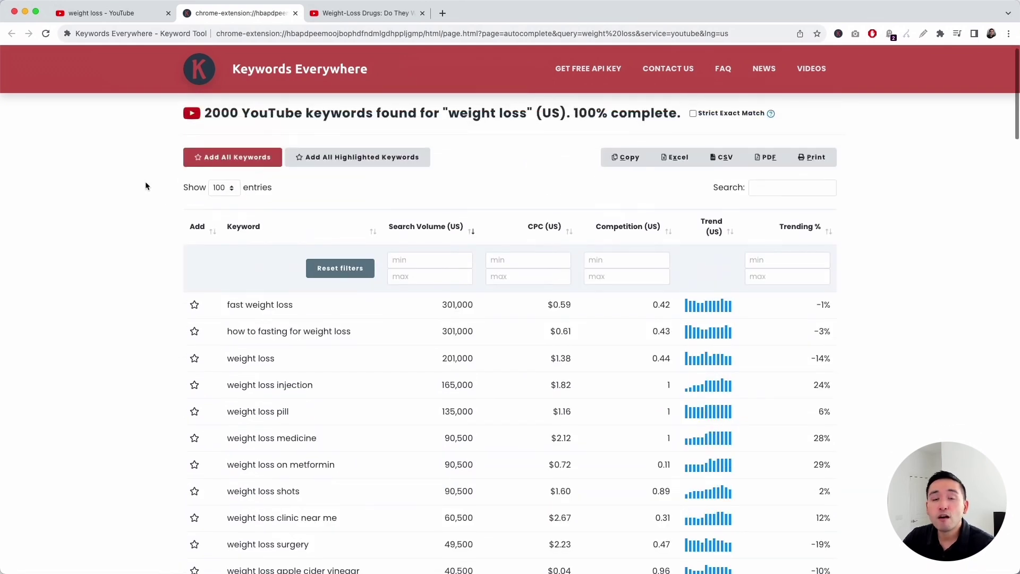
scroll(147, 185, "up", 1)
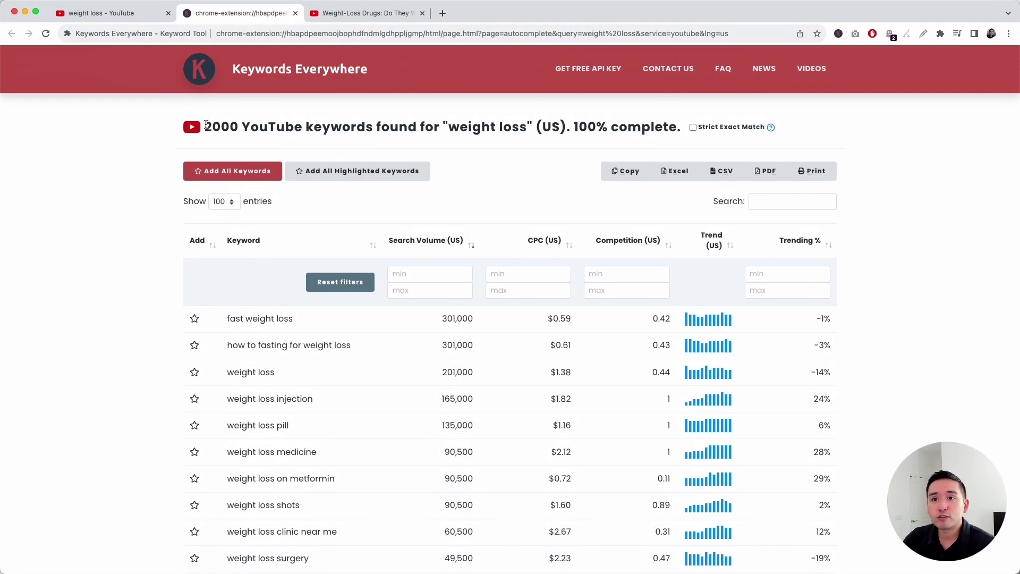
left_click_drag(206, 124, 533, 125)
scroll(144, 279, "down", 10)
scroll(143, 279, "up", 7)
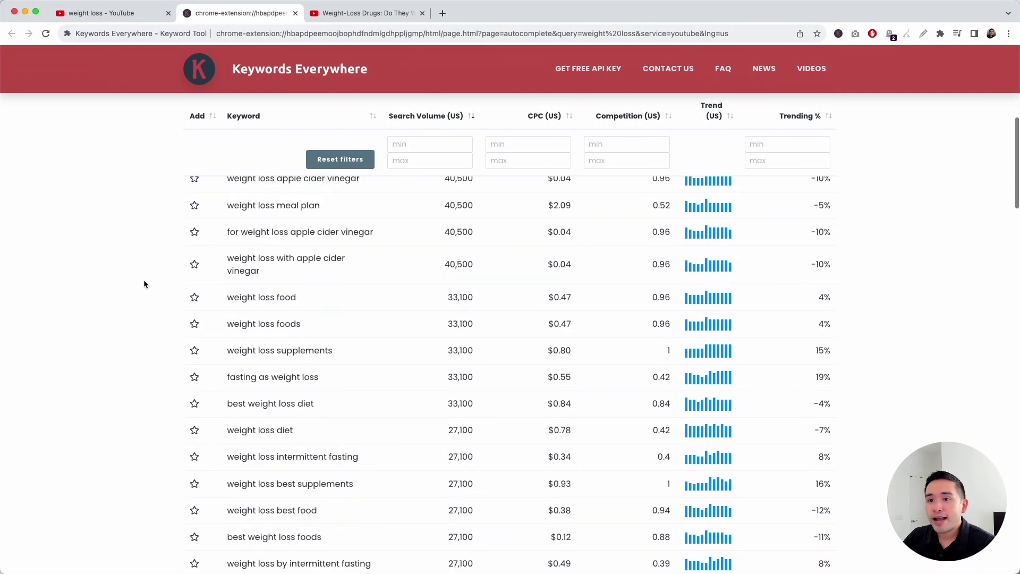
scroll(249, 259, "up", 3)
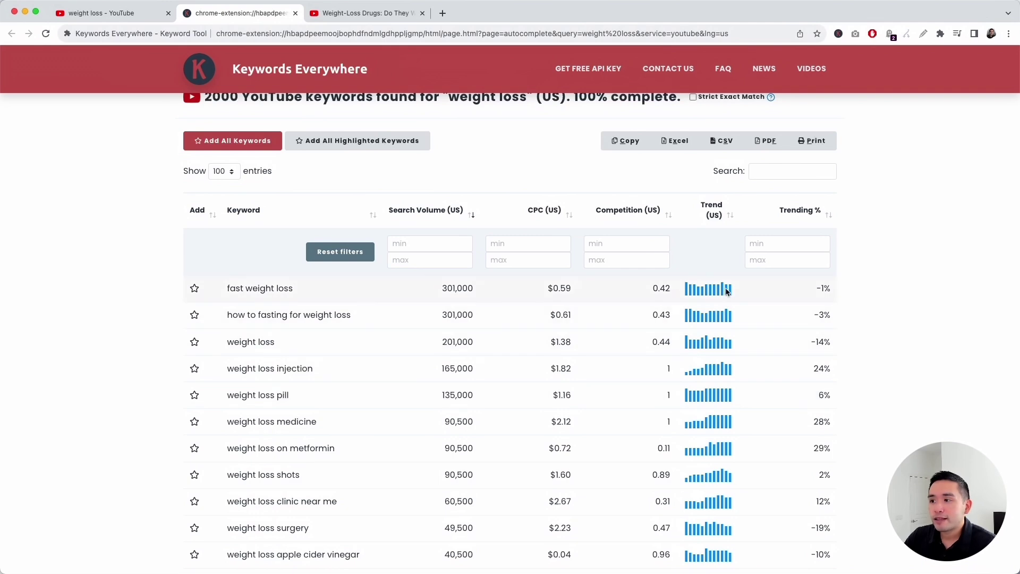
mouse_move(727, 291)
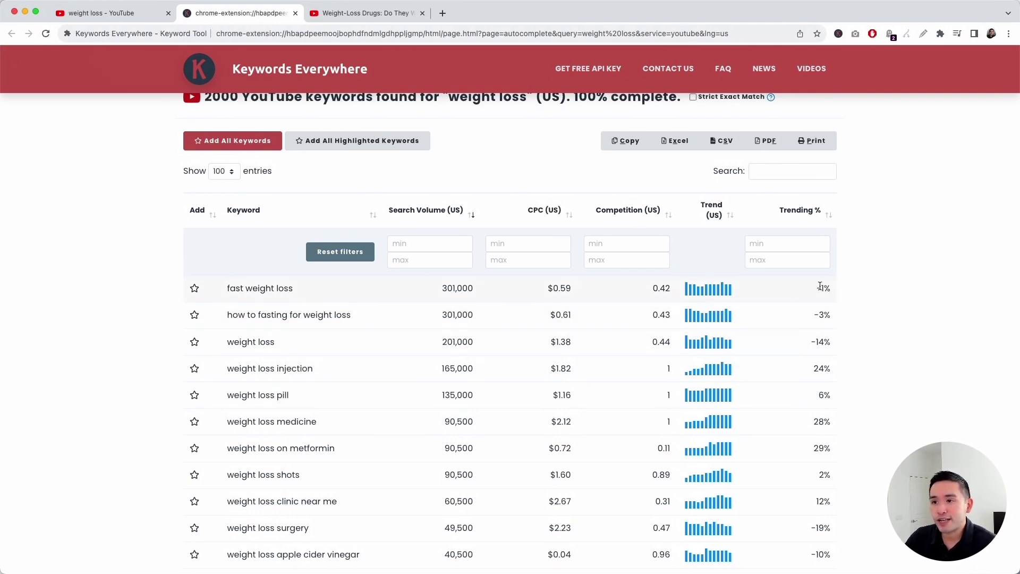
key("ctrl+shift+Tab")
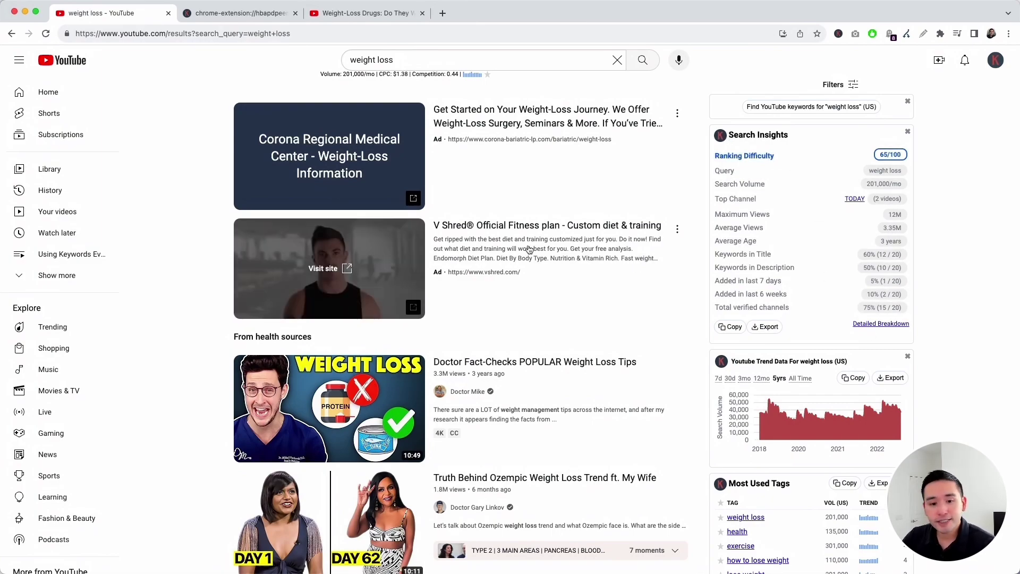
- Highlight the Search Insights metric rows for the weight loss search
scroll(529, 250, "down", 15)
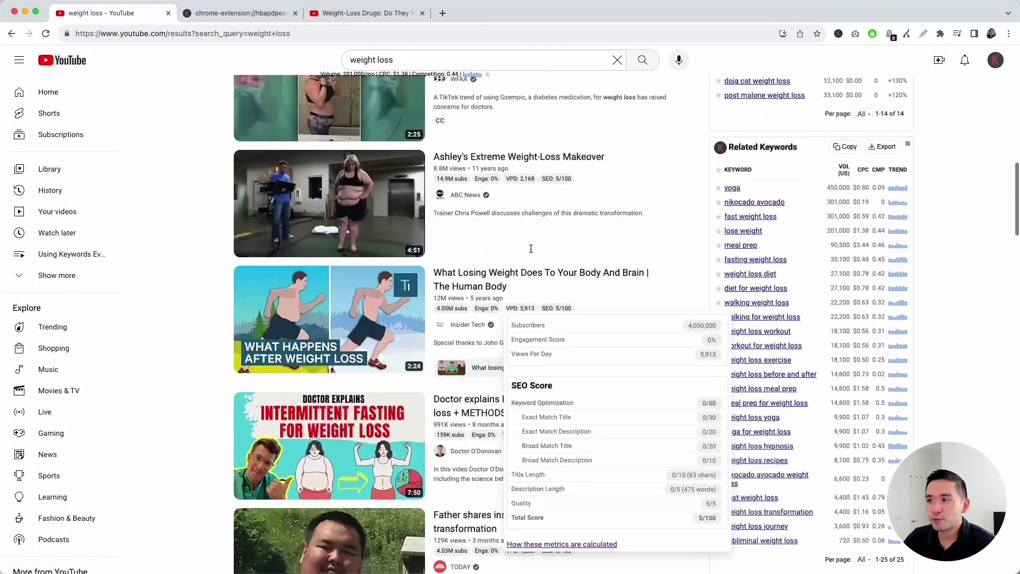
scroll(531, 252, "up", 15)
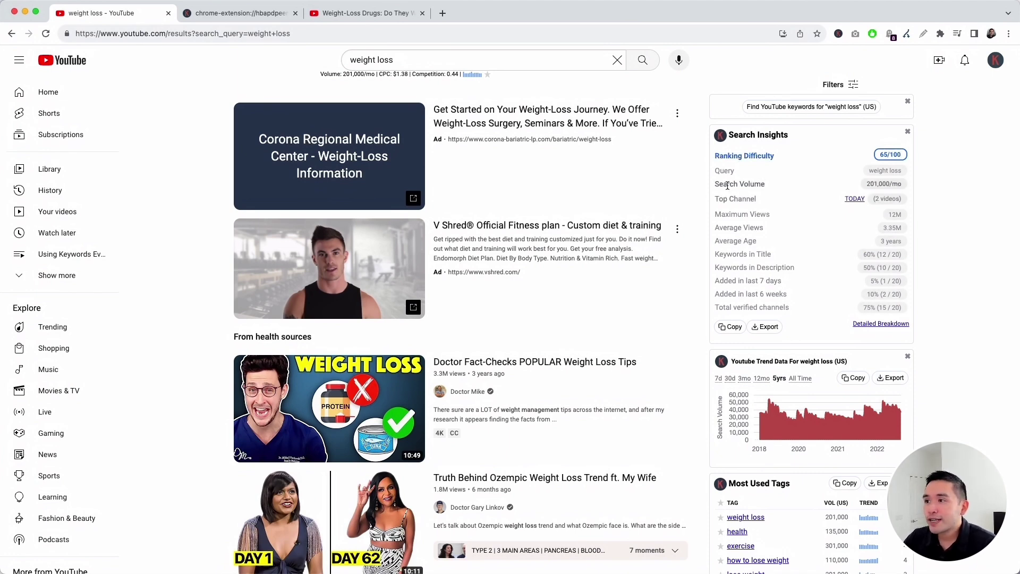
left_click_drag(899, 154, 904, 311)
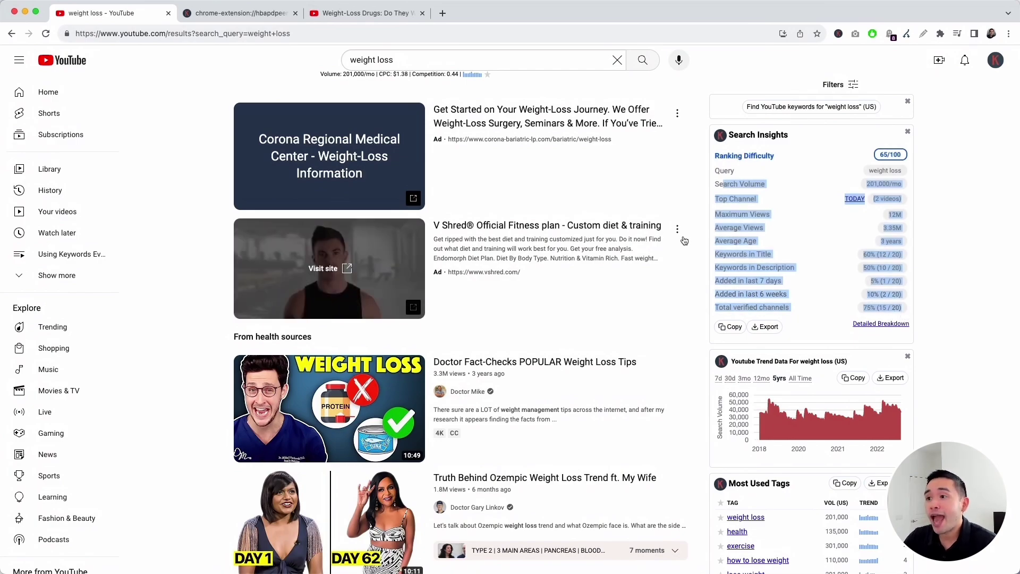
- Open the Detailed Breakdown report of the top 20 videos in a new tab, then return to the results
scroll(517, 228, "down", 6)
scroll(517, 228, "down", 10)
scroll(519, 228, "up", 16)
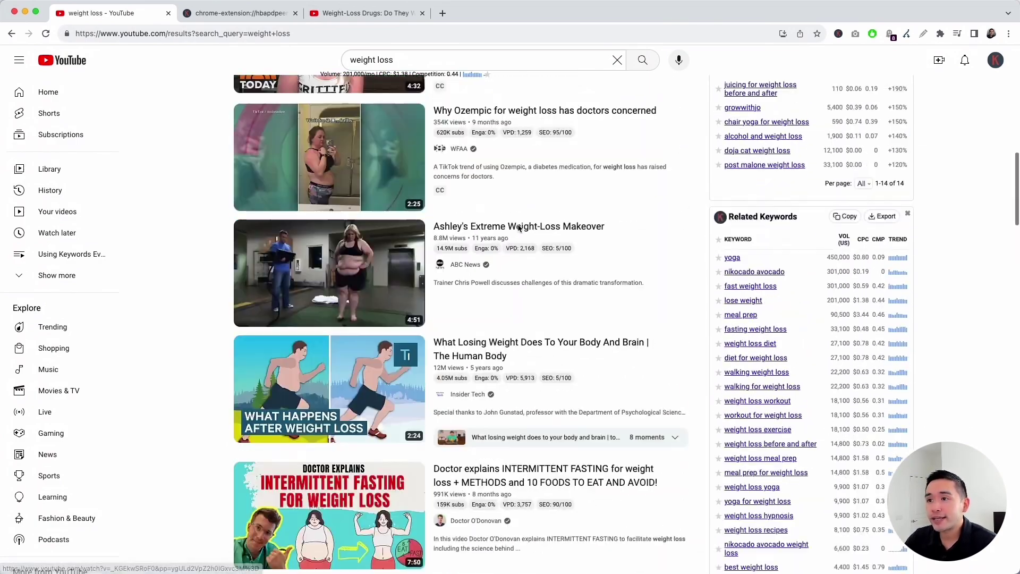
left_click(879, 328)
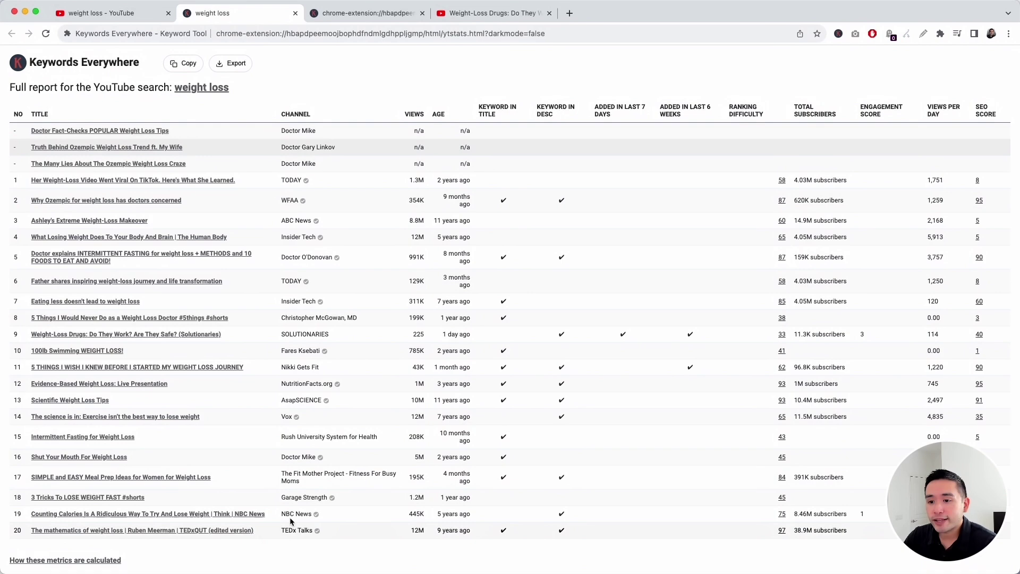
key("ctrl+shift+Tab")
scroll(756, 264, "down", 3)
mouse_move(833, 304)
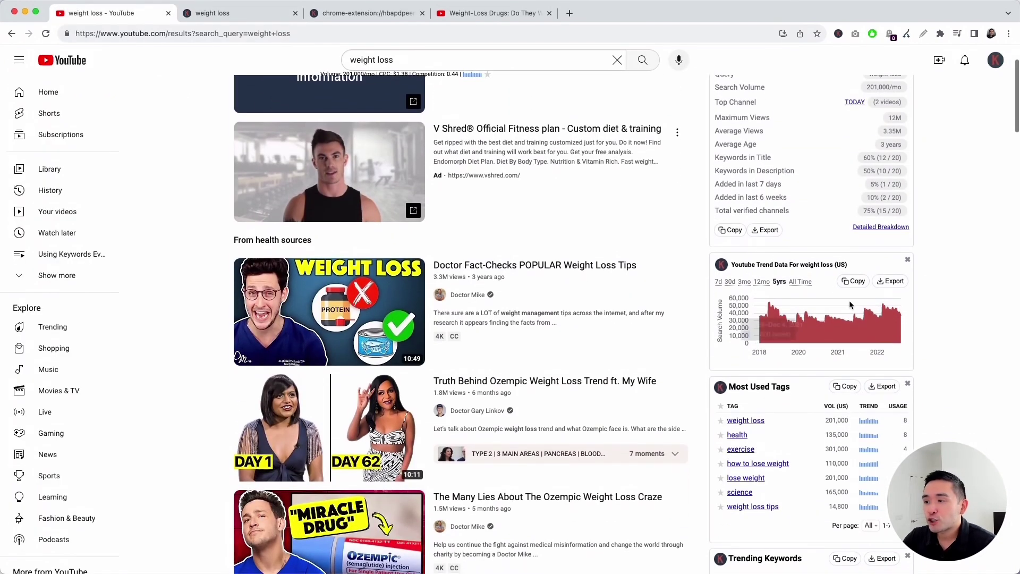
scroll(832, 305, "down", 1)
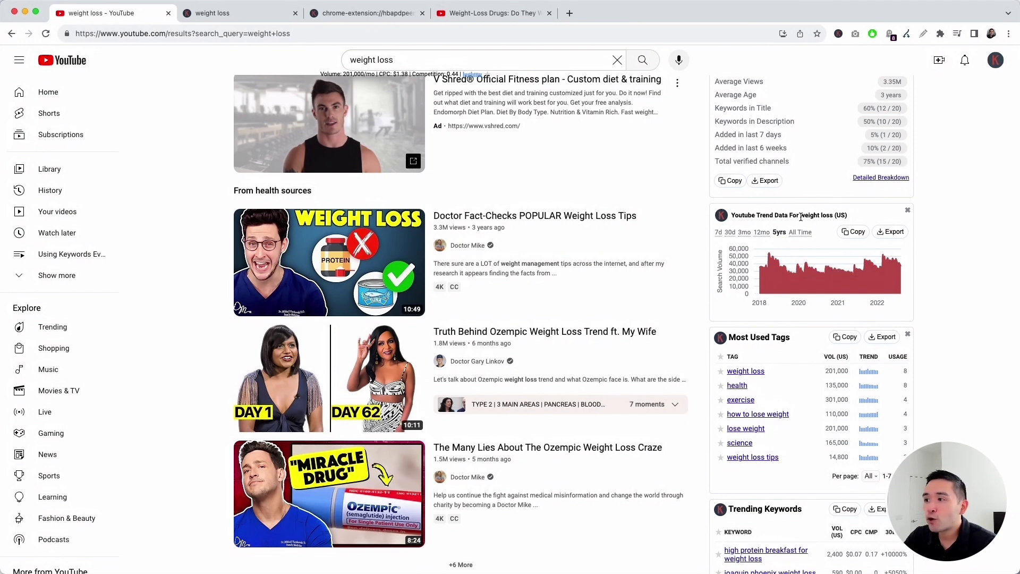
left_click_drag(799, 215, 837, 214)
left_click(943, 261)
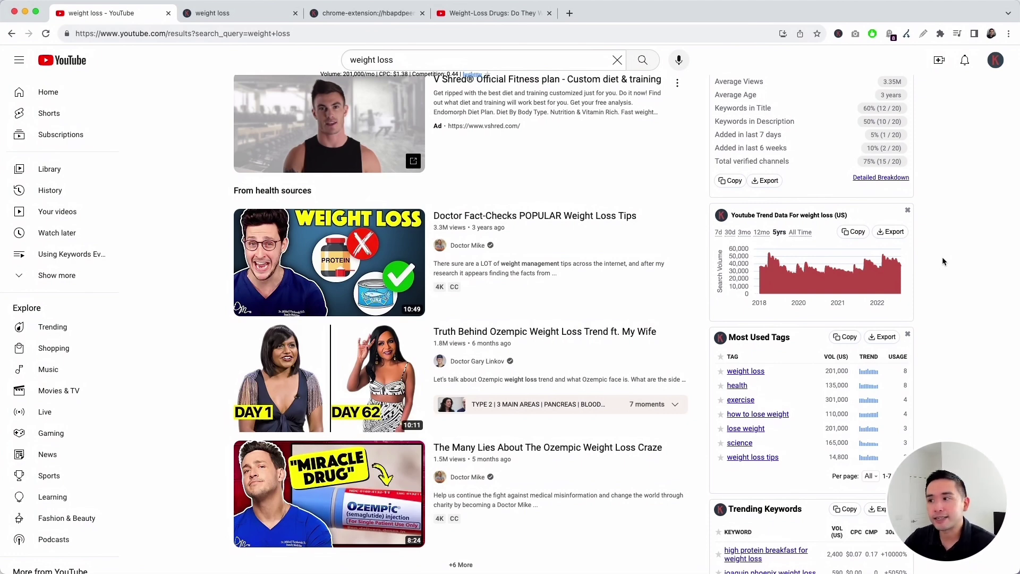
- Scroll to the Trending Keywords widget, led by 'high protein breakfast for weight loss' at +10000%, and highlight its title
scroll(942, 257, "down", 5)
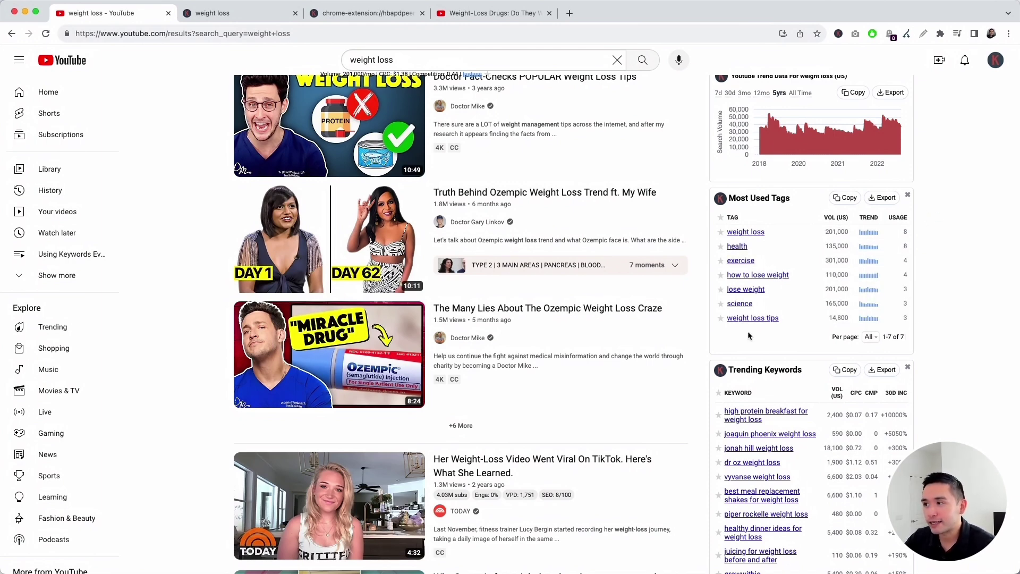
scroll(750, 335, "down", 5)
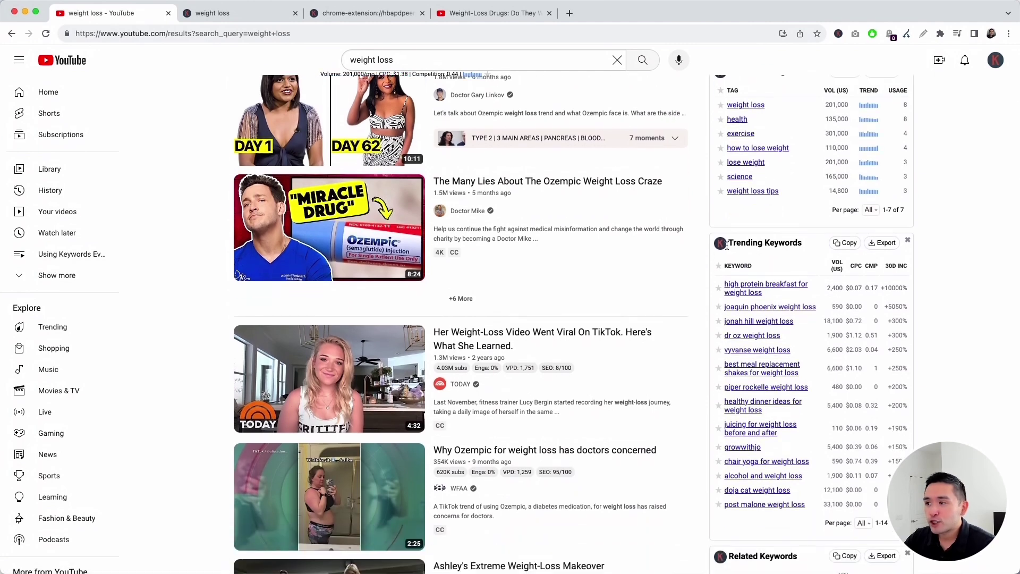
left_click_drag(726, 243, 803, 247)
scroll(805, 250, "down", 1)
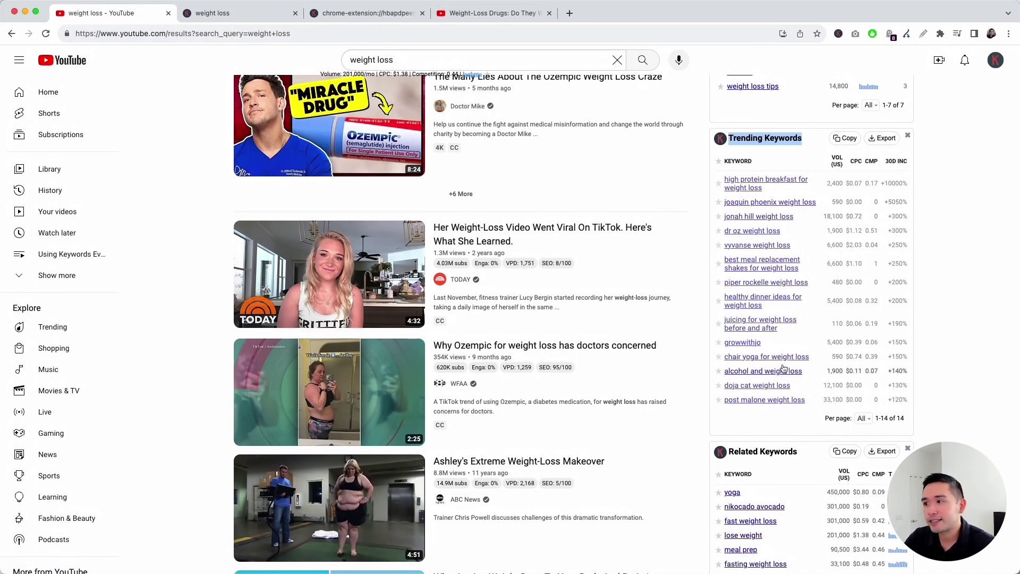
left_click(769, 163)
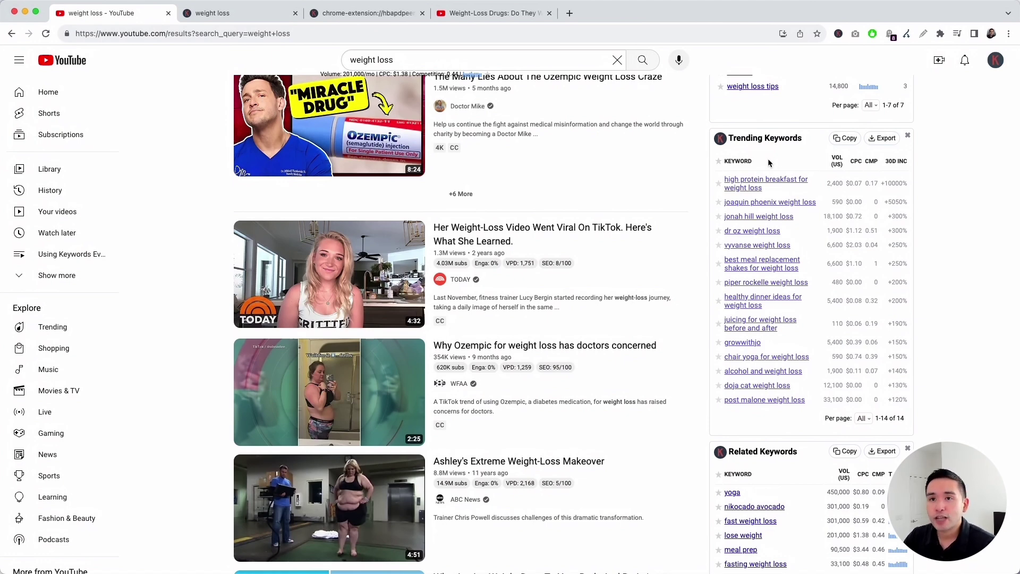
scroll(767, 159, "down", 5)
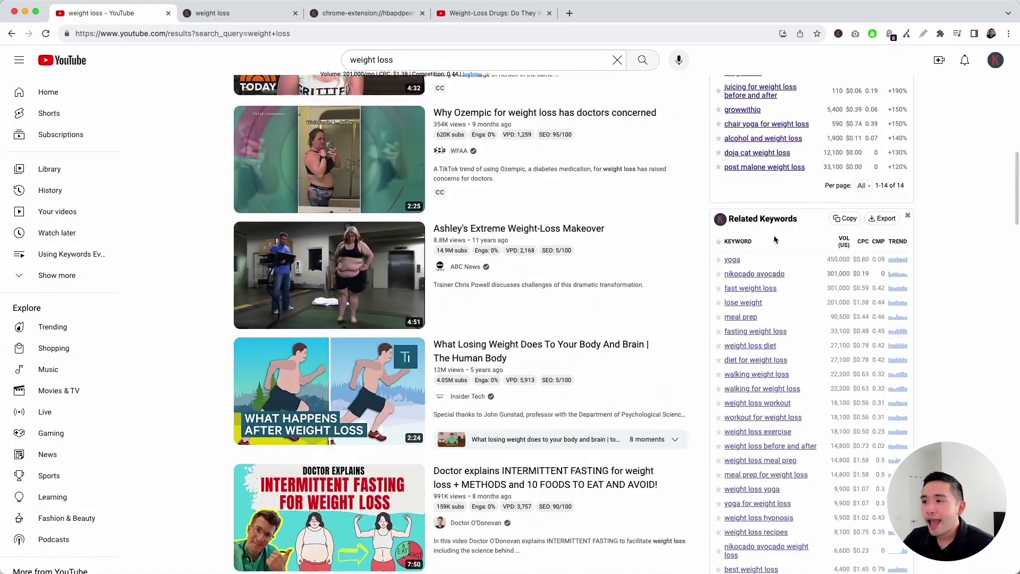
left_click_drag(732, 196, 798, 197)
left_click(799, 197)
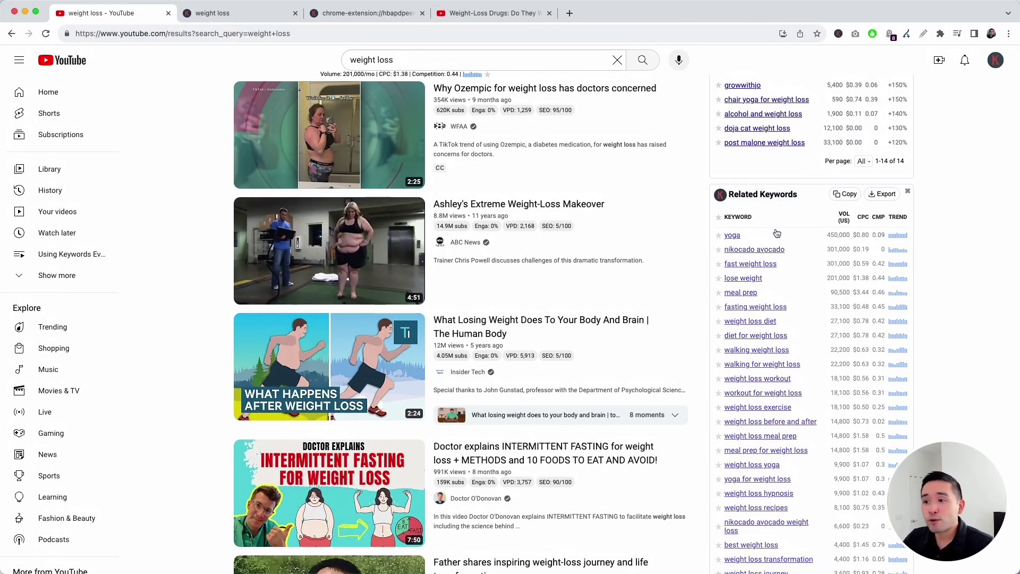
scroll(776, 234, "down", 1)
scroll(777, 237, "down", 4)
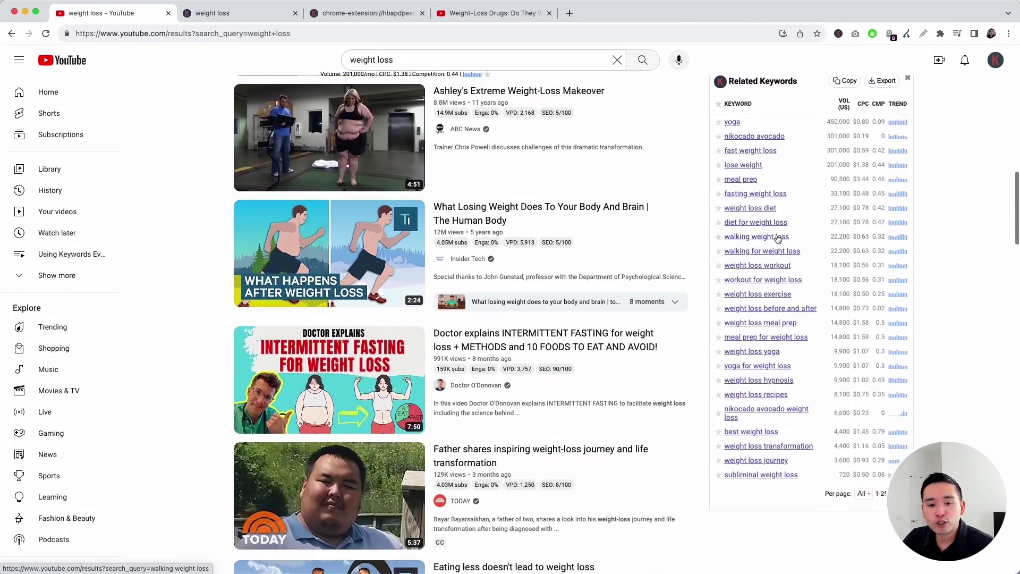
scroll(780, 239, "up", 4)
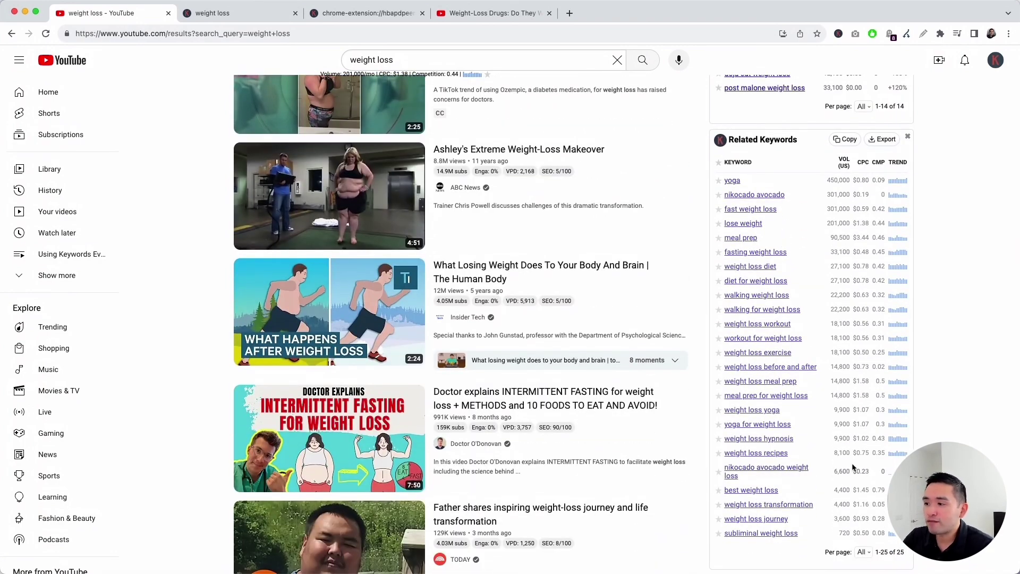
scroll(768, 153, "down", 1)
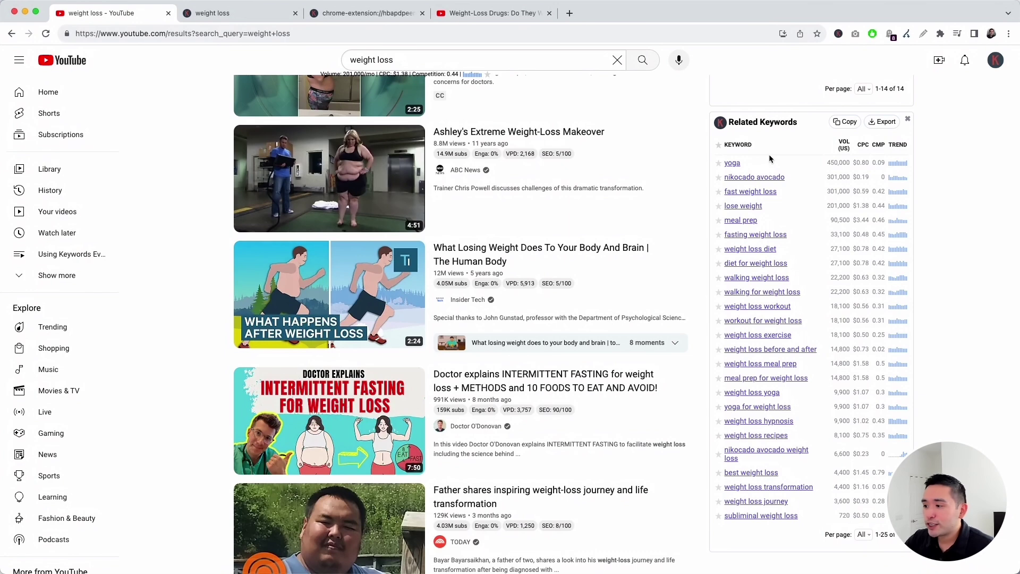
scroll(776, 165, "down", 2)
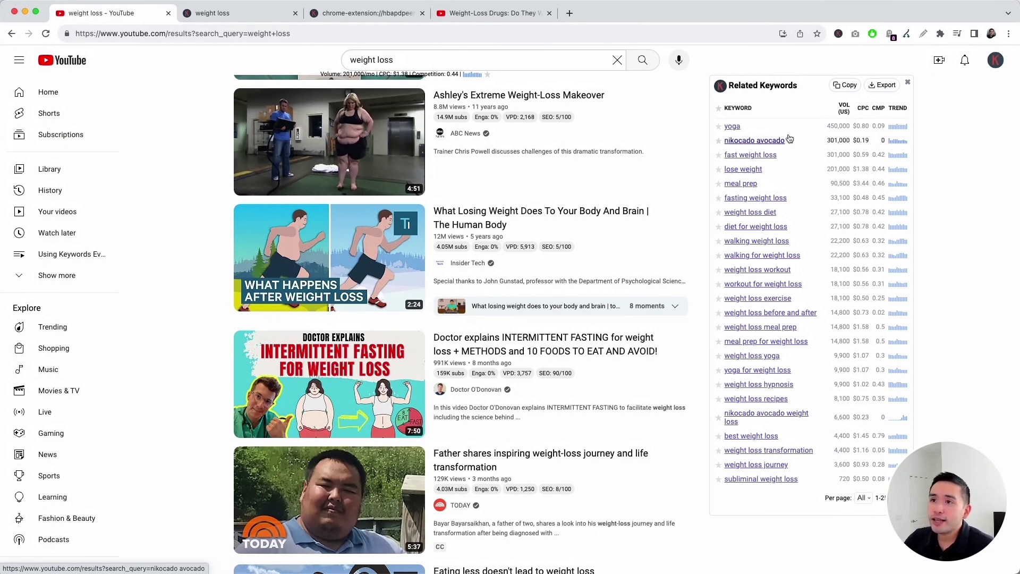
scroll(602, 357, "up", 4)
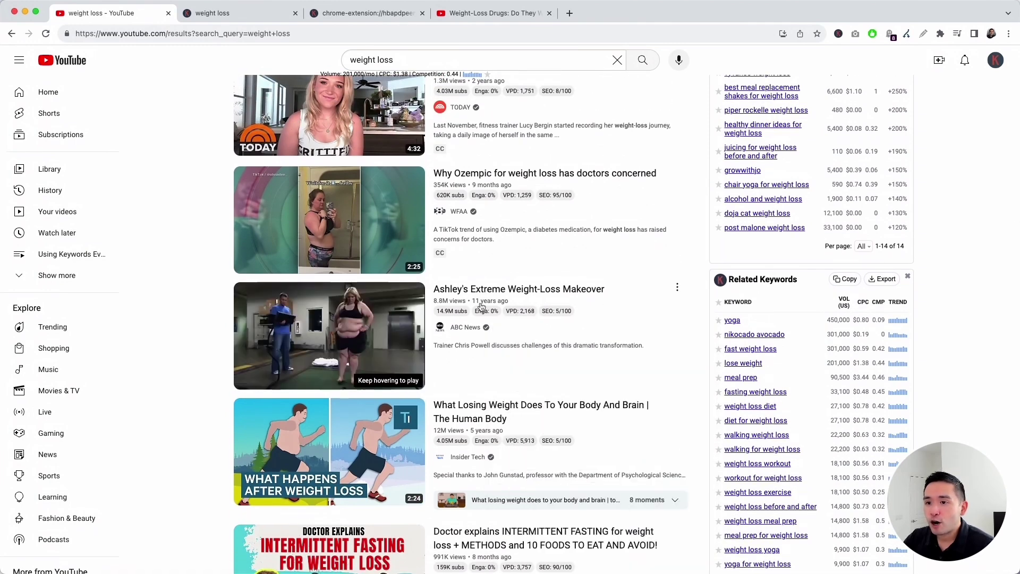
scroll(518, 276, "up", 2)
- Show the metrics card for 'Her Weight-Loss Video Went Viral On TikTok': 1,751 views/day, 8/100 SEO score
mouse_move(512, 259)
scroll(511, 256, "up", 3)
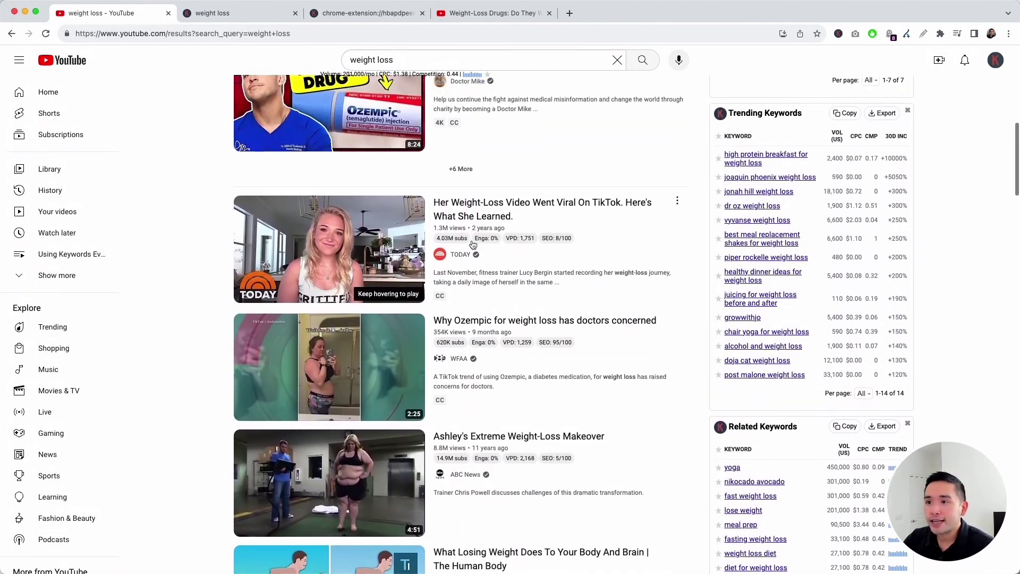
scroll(531, 255, "down", 1)
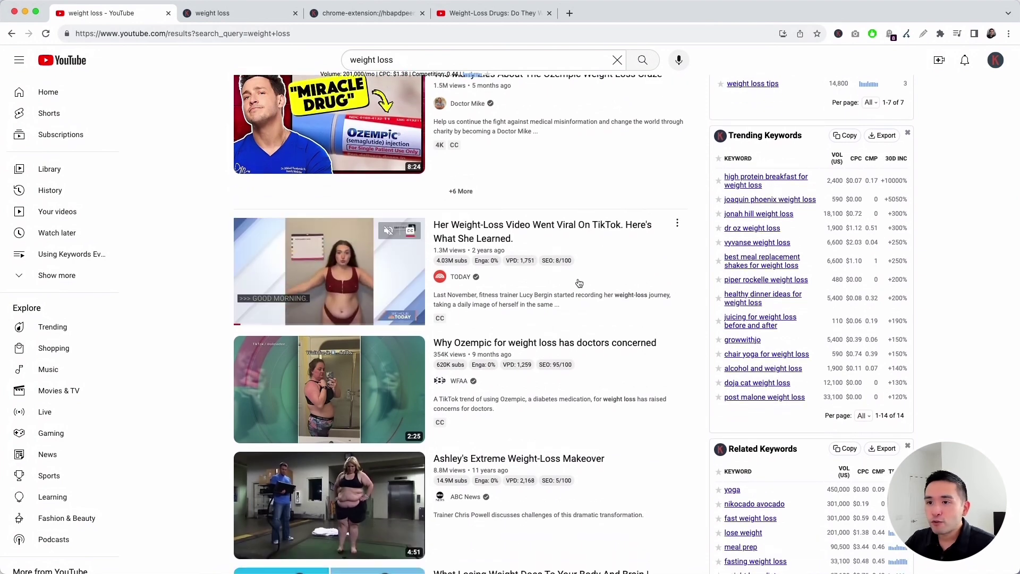
scroll(592, 259, "down", 1)
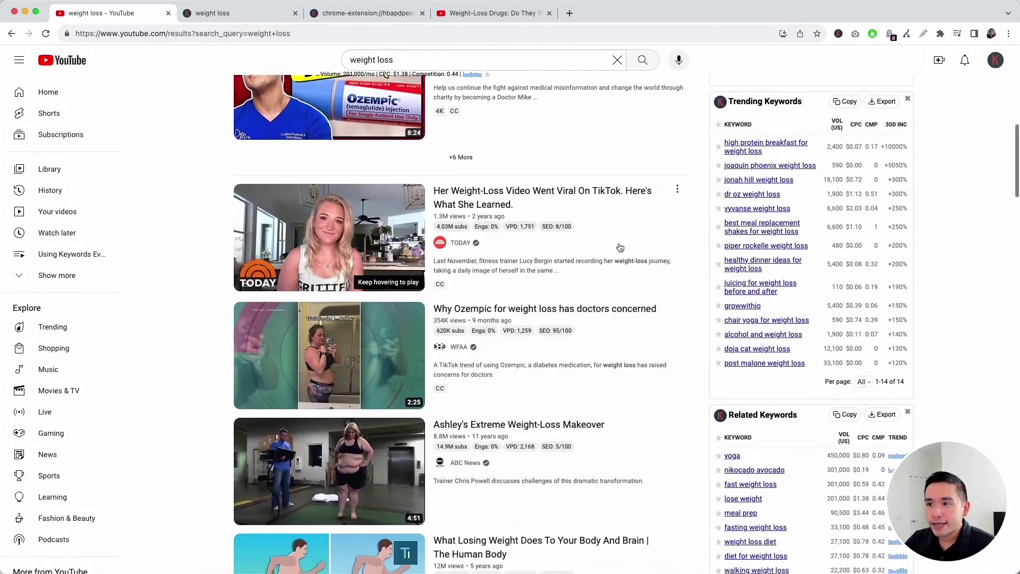
mouse_move(453, 230)
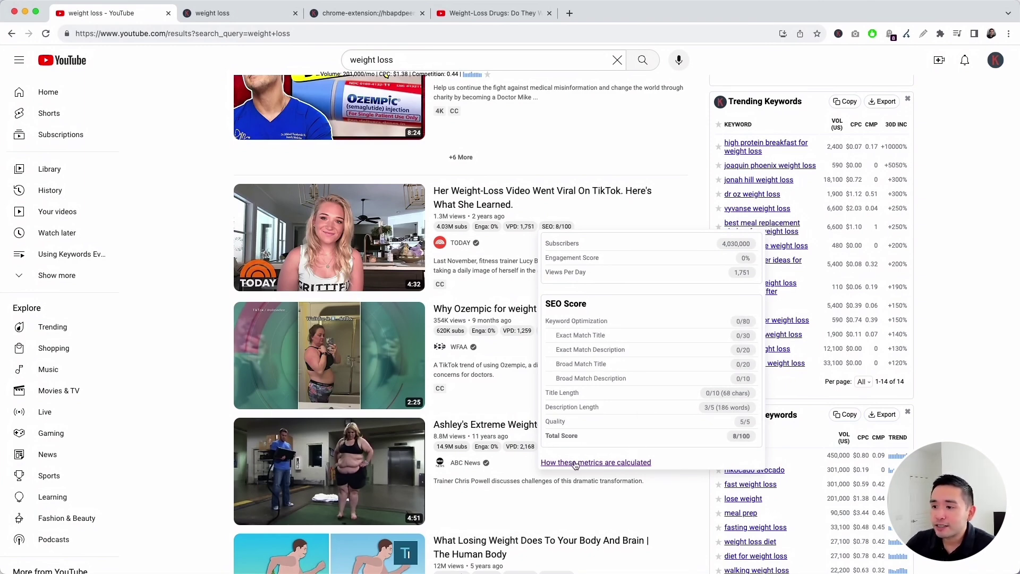
- Open the explanation of how the video metrics are calculated
left_click(616, 462)
scroll(570, 319, "down", 3)
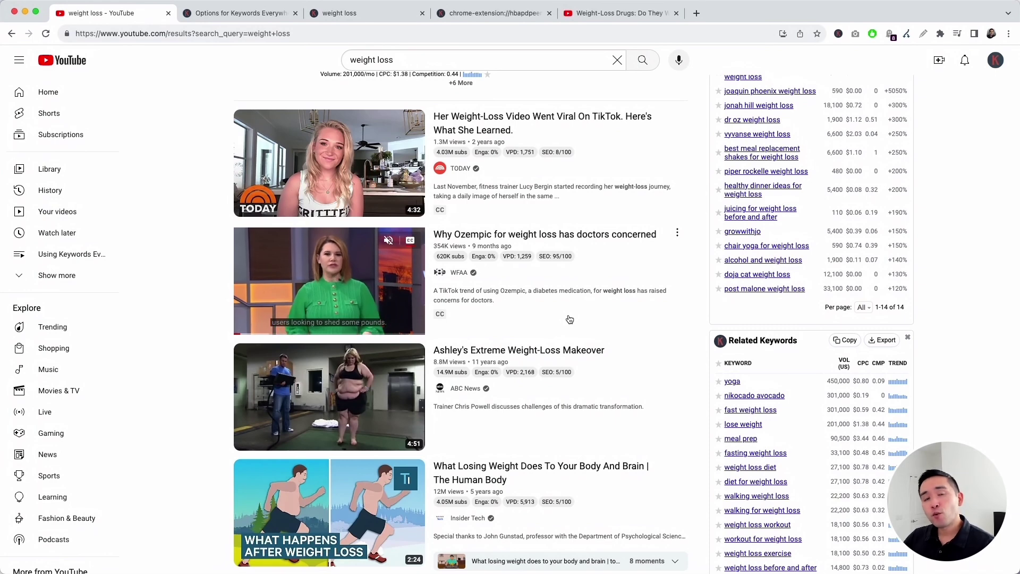
scroll(531, 311, "up", 1)
mouse_move(510, 304)
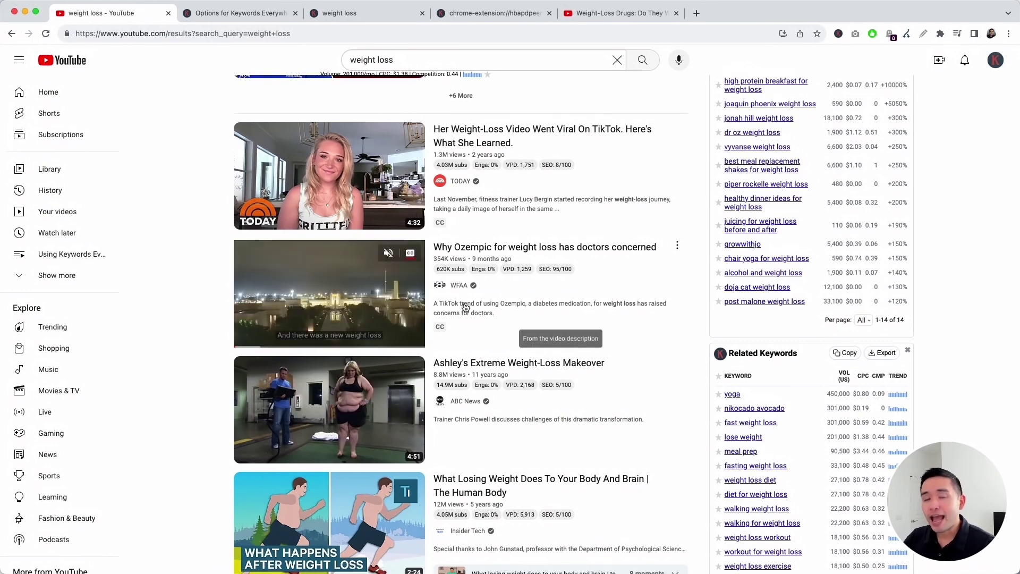
scroll(501, 303, "up", 2)
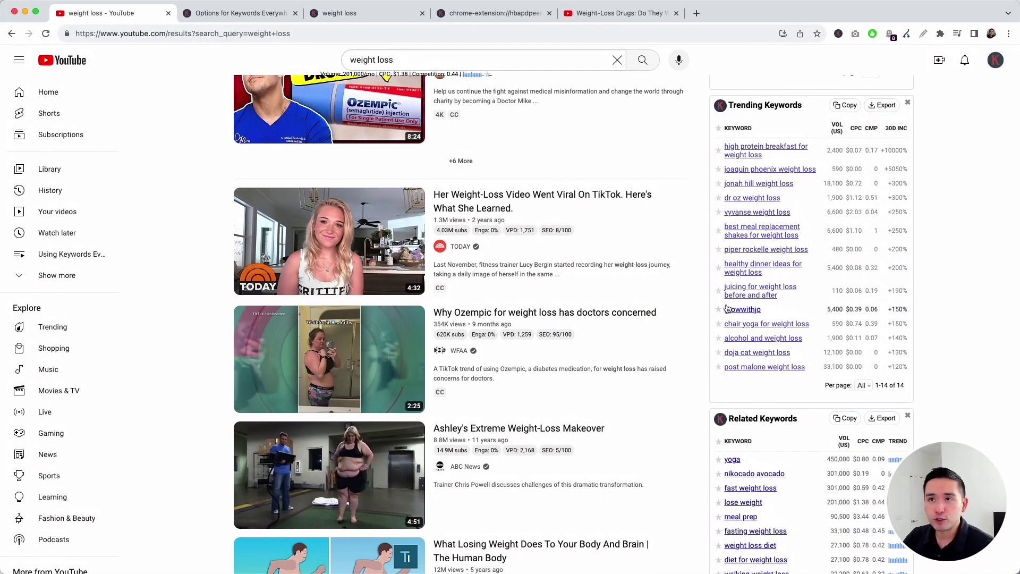
- Open Keywords Everywhere settings and point out the YouTube toggle in the Supported websites list
left_click(838, 34)
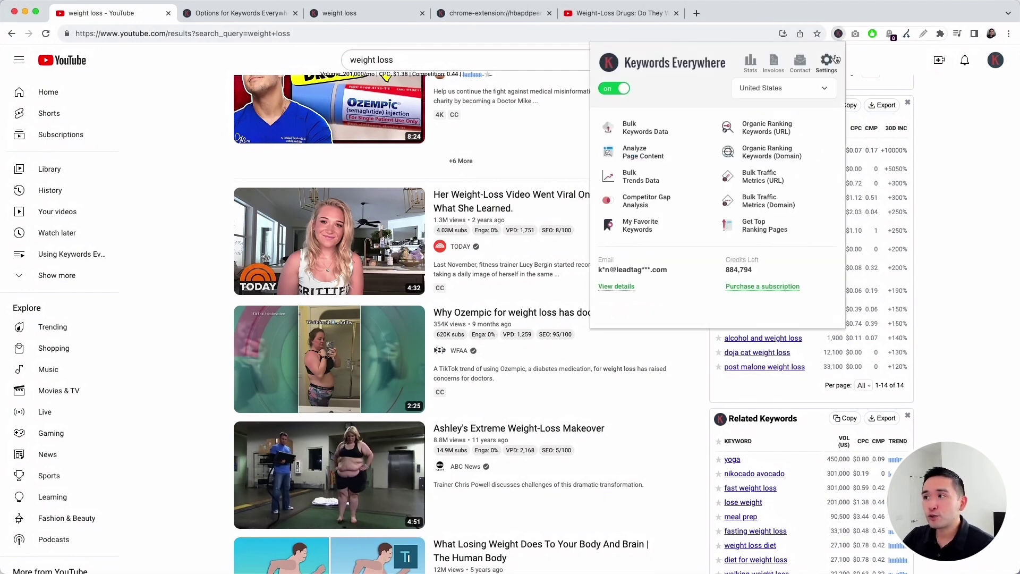
left_click(827, 60)
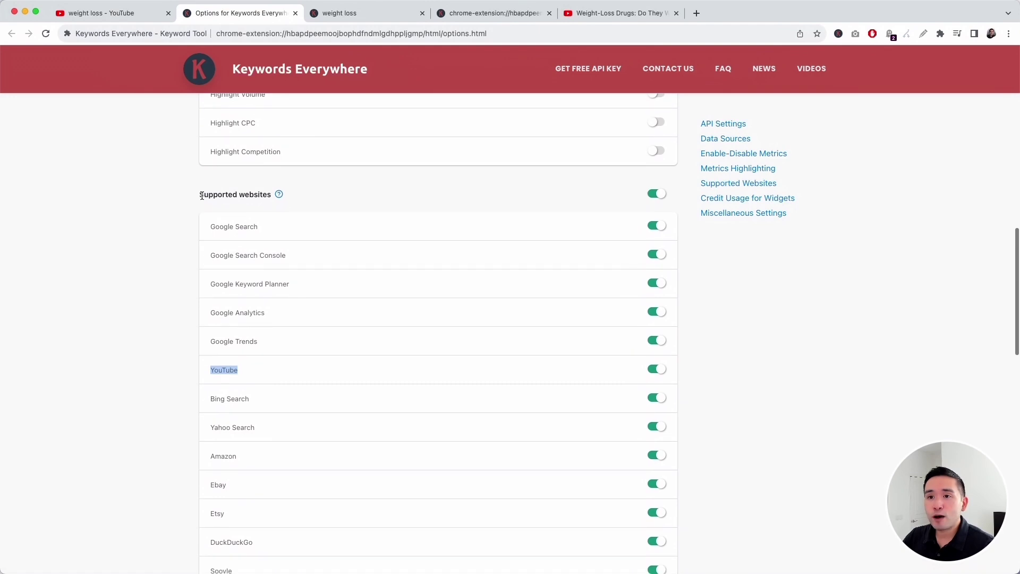
left_click_drag(200, 188, 250, 187)
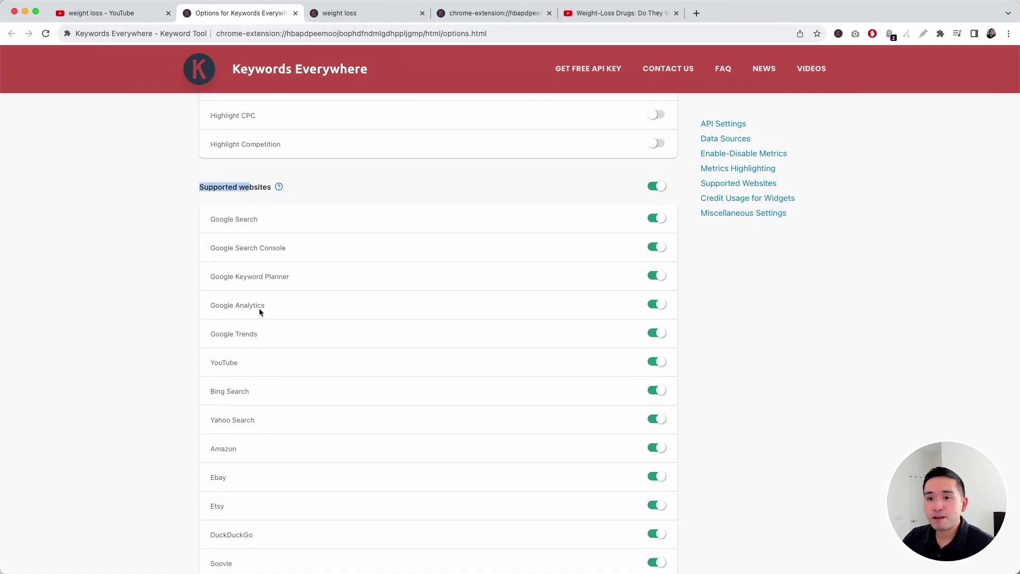
left_click_drag(215, 364, 255, 365)
left_click(654, 362)
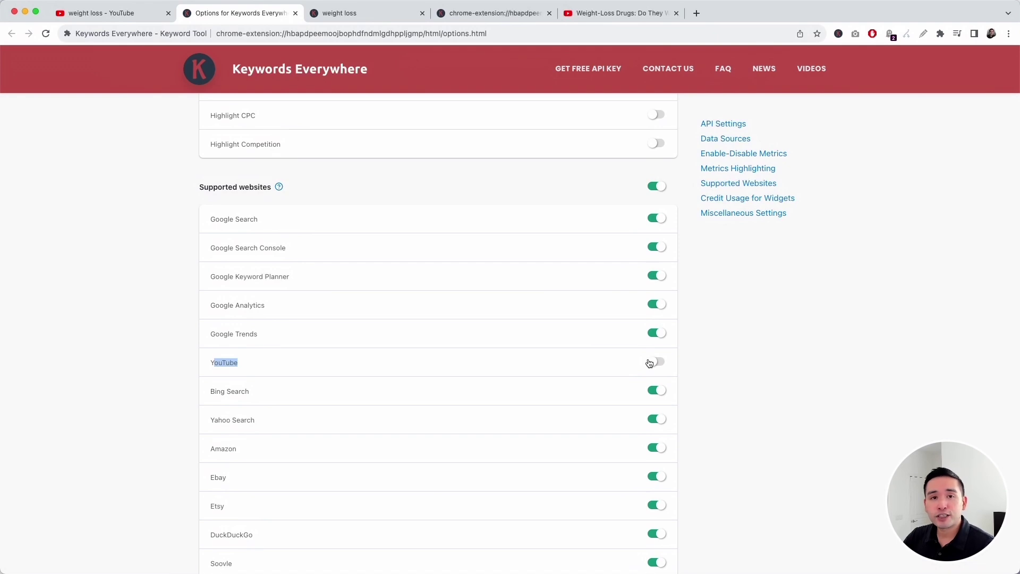
scroll(283, 220, "down", 5)
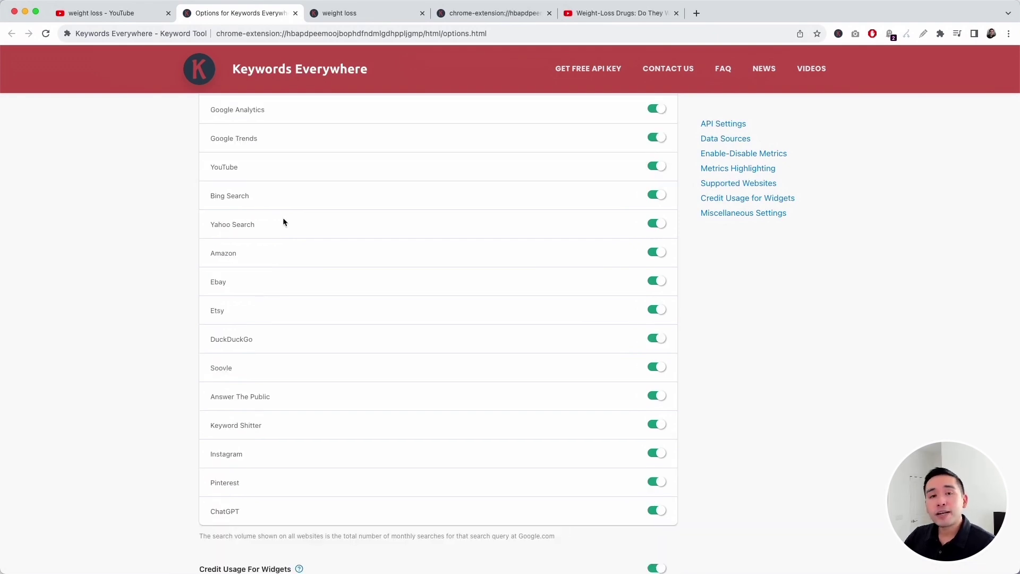
- Scroll to the Credit Usage For Widgets section and highlight its heading
scroll(283, 220, "down", 2)
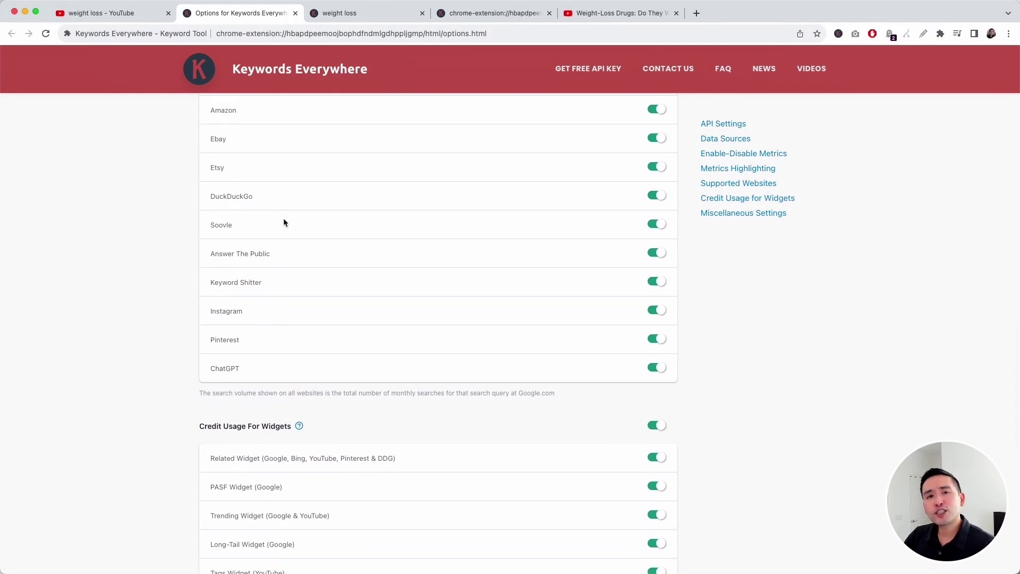
scroll(284, 222, "up", 1)
scroll(285, 223, "down", 3)
scroll(285, 223, "down", 2)
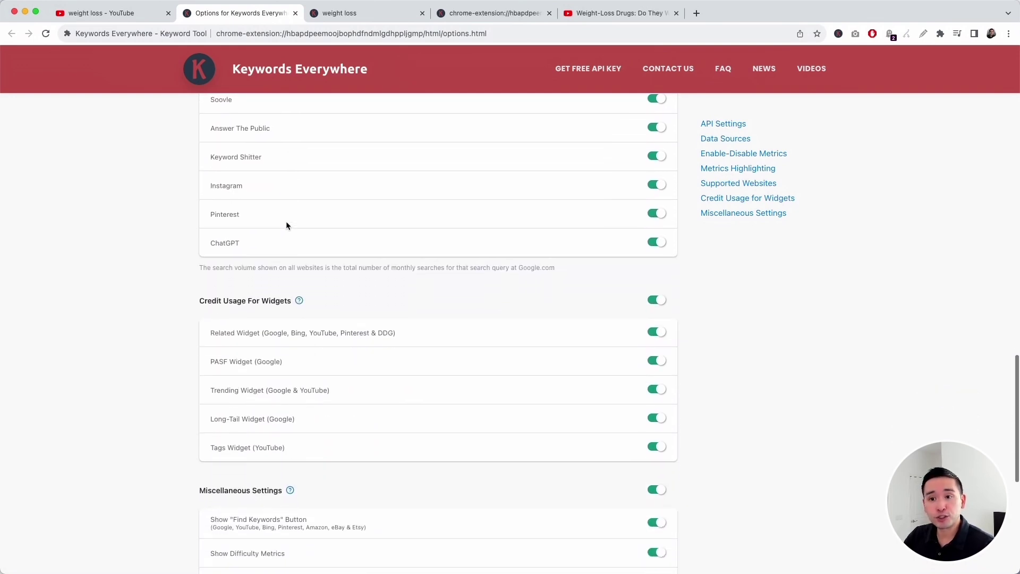
left_click(206, 277)
left_click_drag(206, 277, 280, 276)
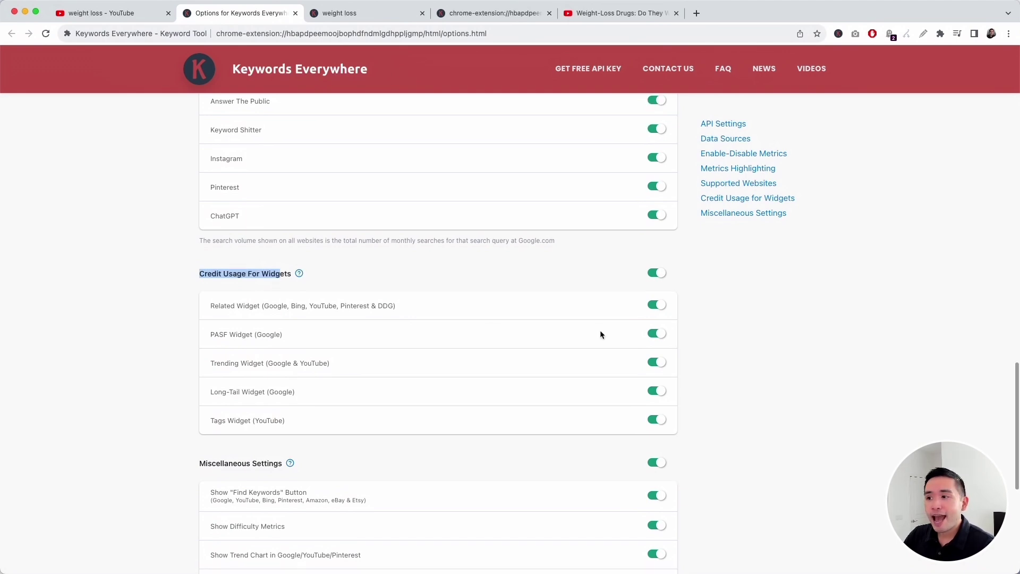
- Toggle the Related, PASF, Trending and Long-Tail widgets off and back on, then return to the results tab
left_click(657, 304)
left_click(658, 334)
left_click(658, 362)
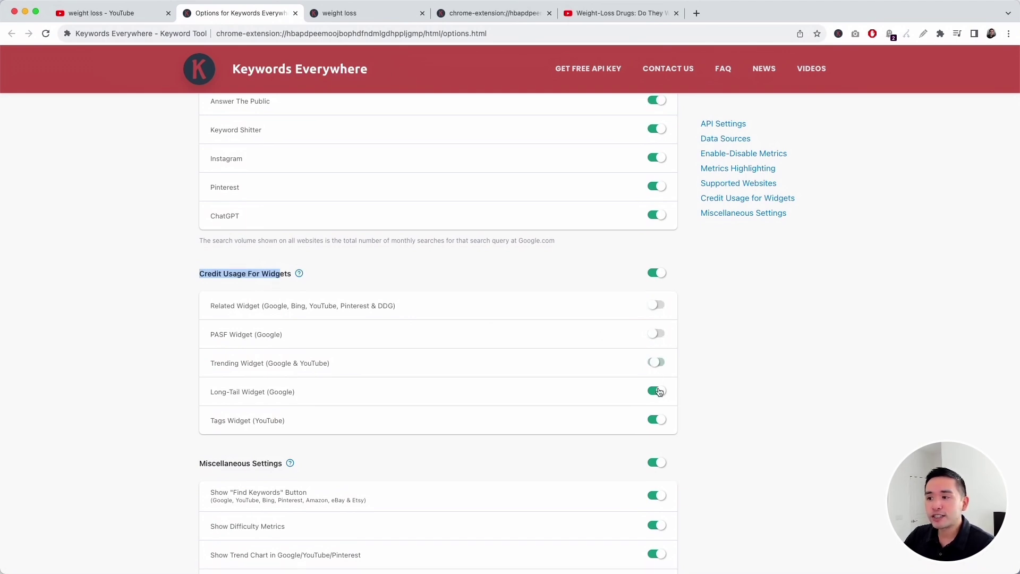
left_click(658, 390)
left_click(658, 362)
left_click(658, 390)
left_click(657, 334)
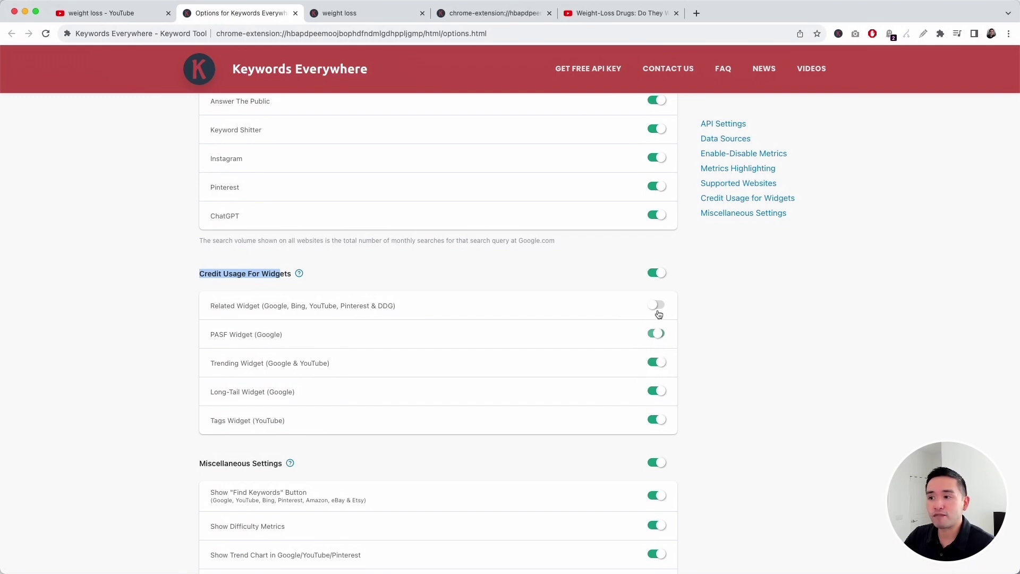
left_click(657, 304)
key("super+1")
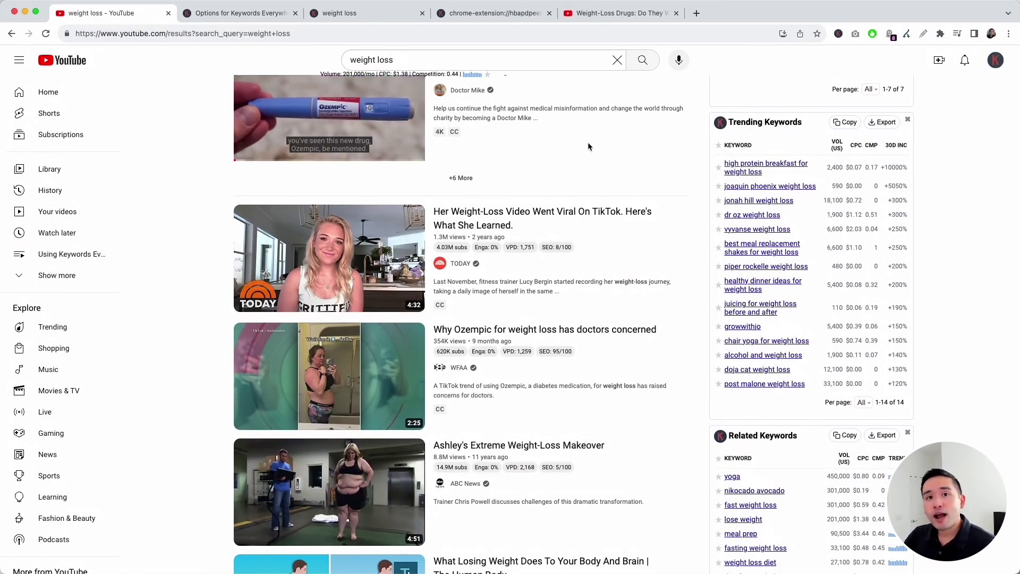
- Switch to the Weight-Loss Drugs video page and highlight the Video Insights panel title
key("super+5")
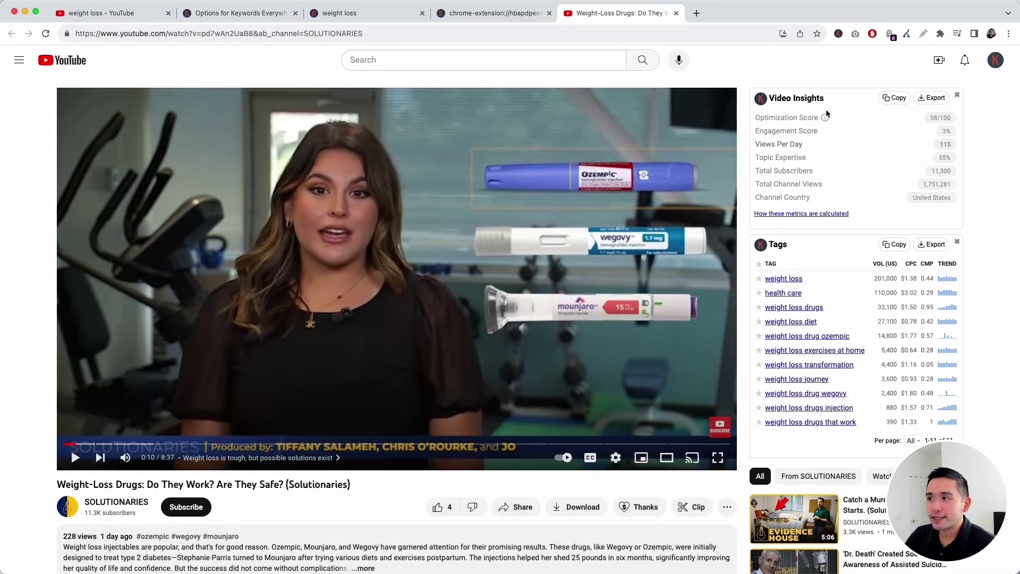
mouse_move(824, 117)
left_click_drag(772, 101, 840, 98)
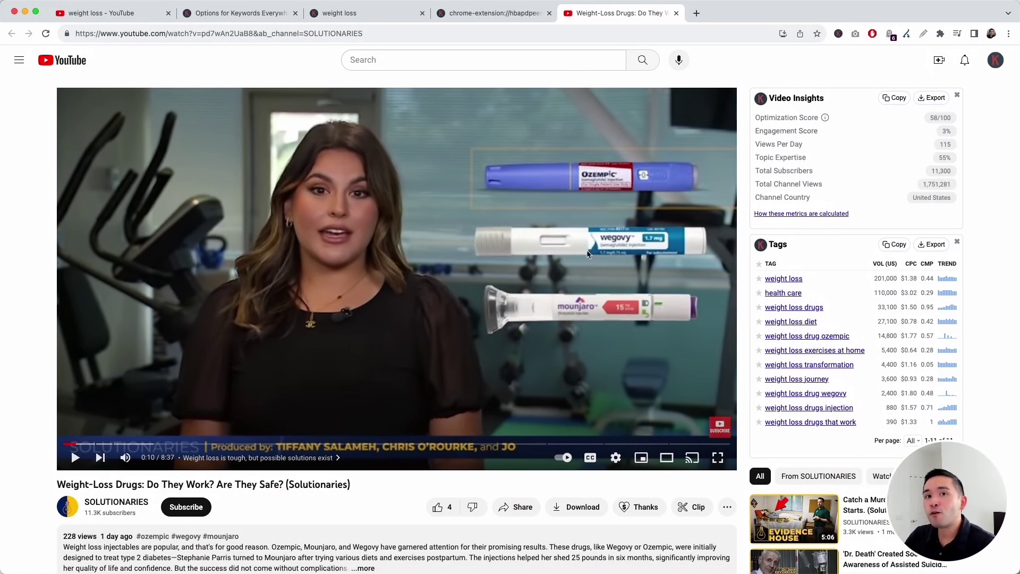
- Highlight the 58/100 Optimization Score and scroll down to the 11-tag Tags panel
left_click_drag(755, 118, 797, 118)
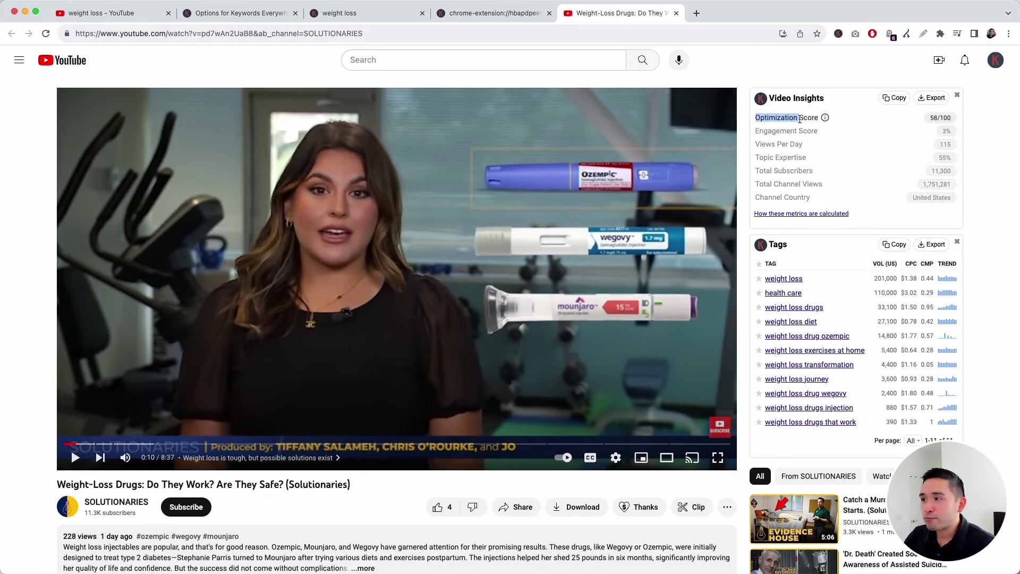
left_click(799, 119)
mouse_move(824, 118)
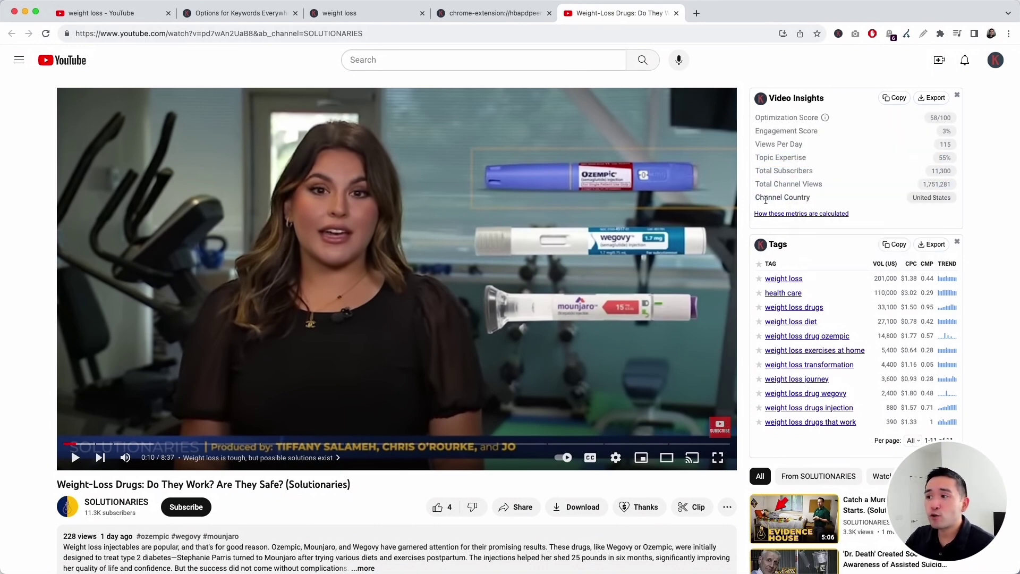
scroll(791, 201, "down", 1)
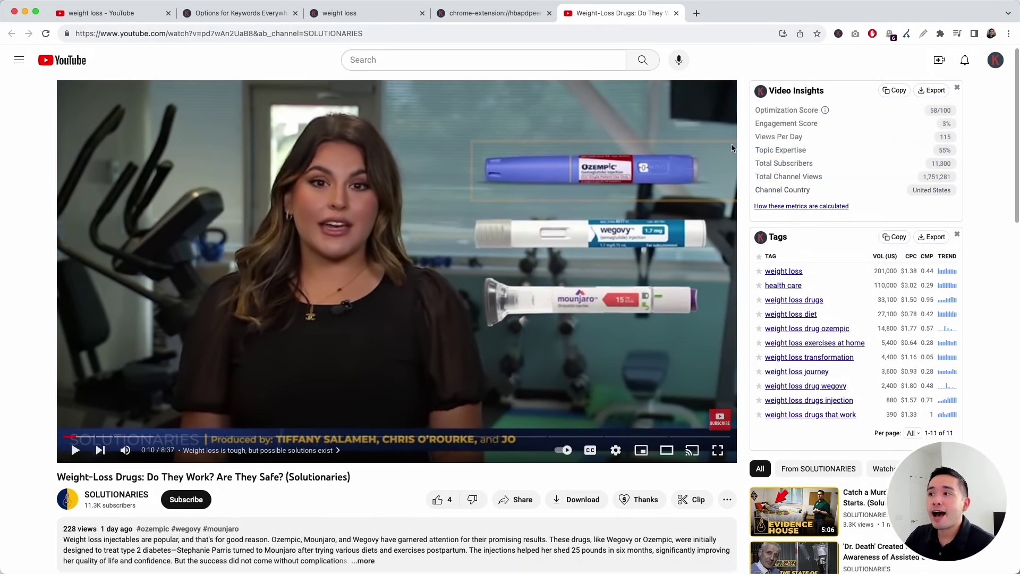
scroll(874, 177, "down", 2)
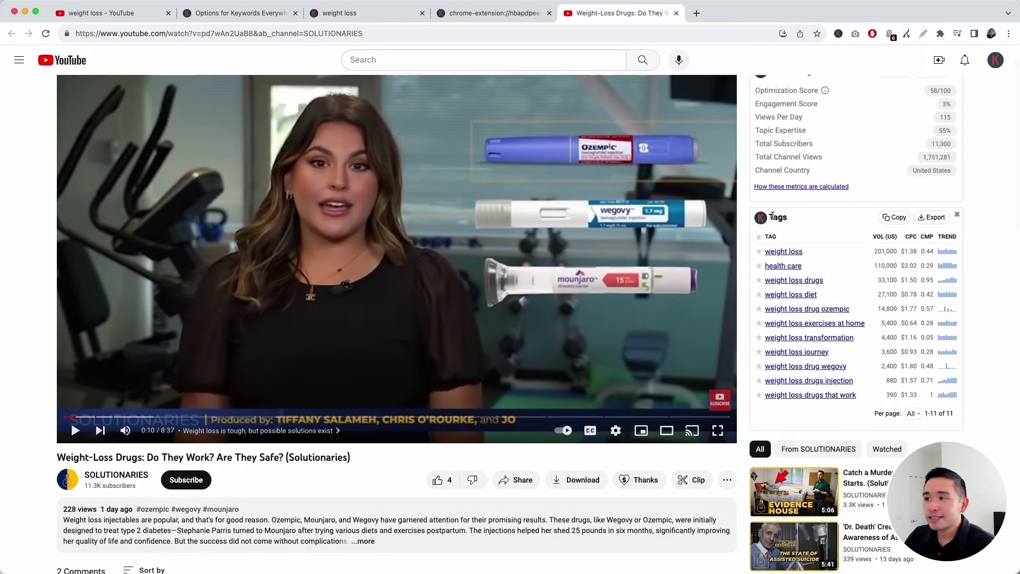
left_click_drag(792, 219, 766, 219)
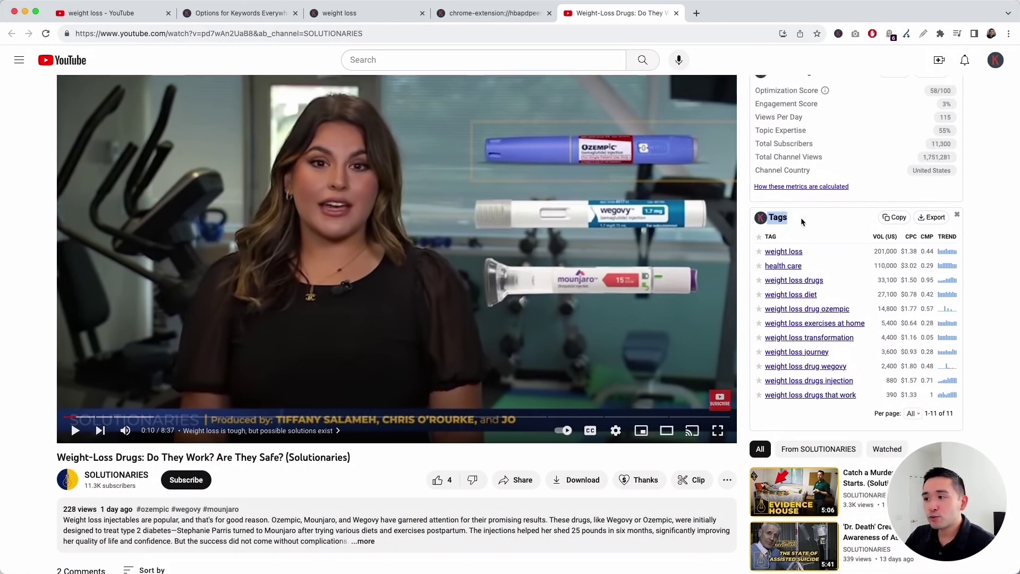
left_click(793, 254)
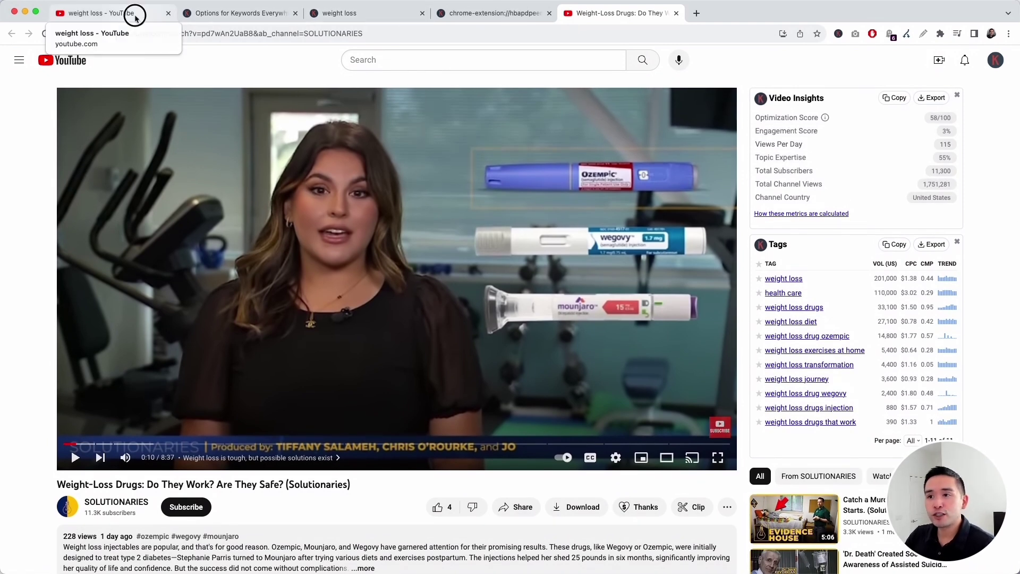
- Return to the weight loss results and scroll to Most Used Tags, led by 'weight loss' (201,000)
left_click(132, 12)
scroll(777, 200, "up", 2)
scroll(778, 200, "up", 6)
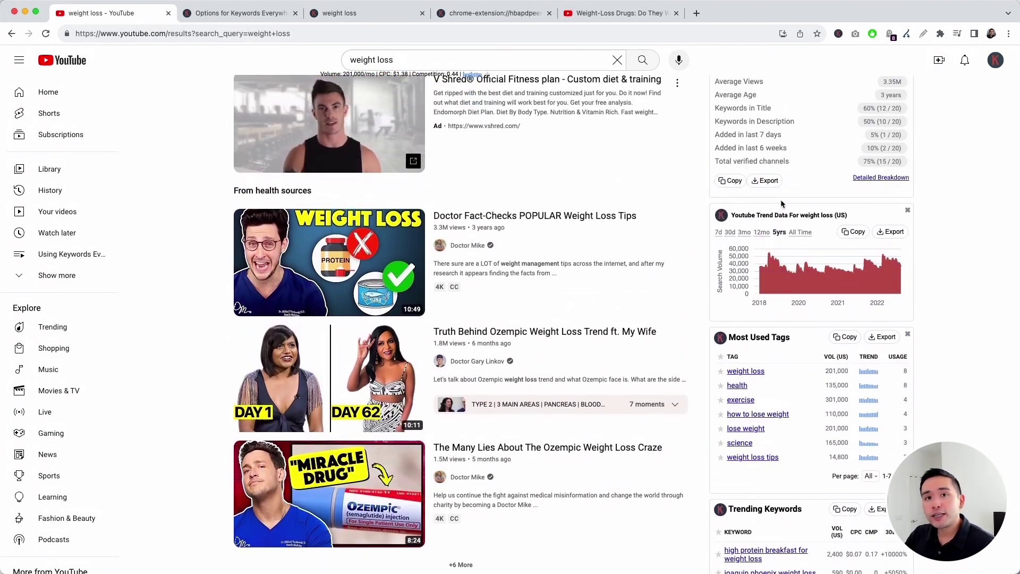
scroll(780, 199, "up", 1)
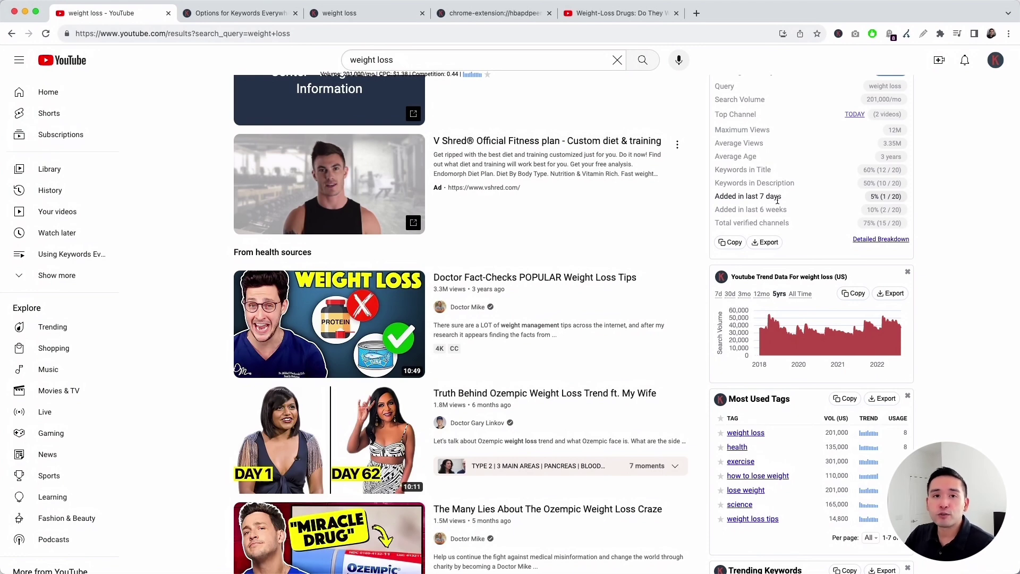
scroll(779, 198, "down", 4)
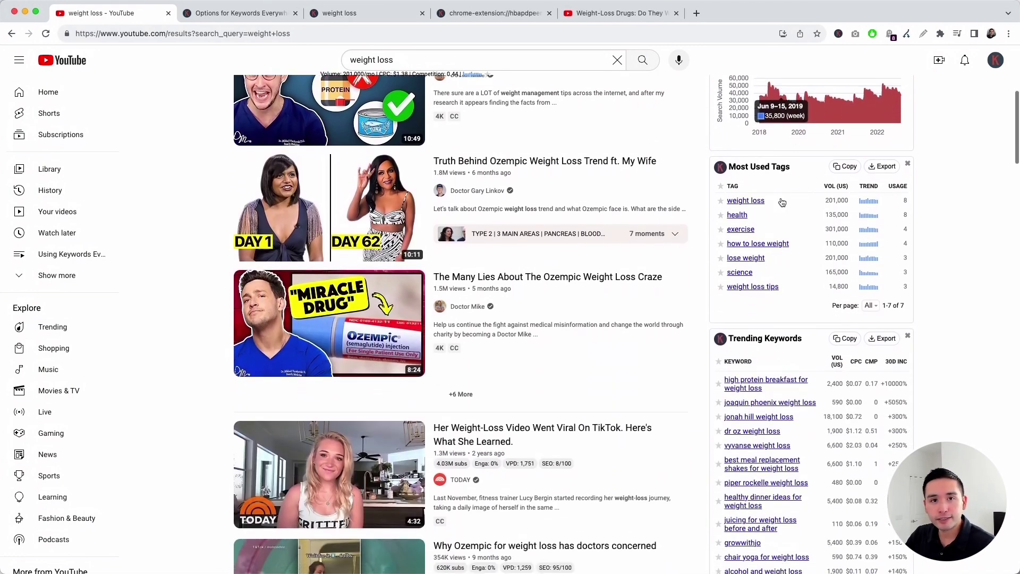
scroll(780, 197, "up", 5)
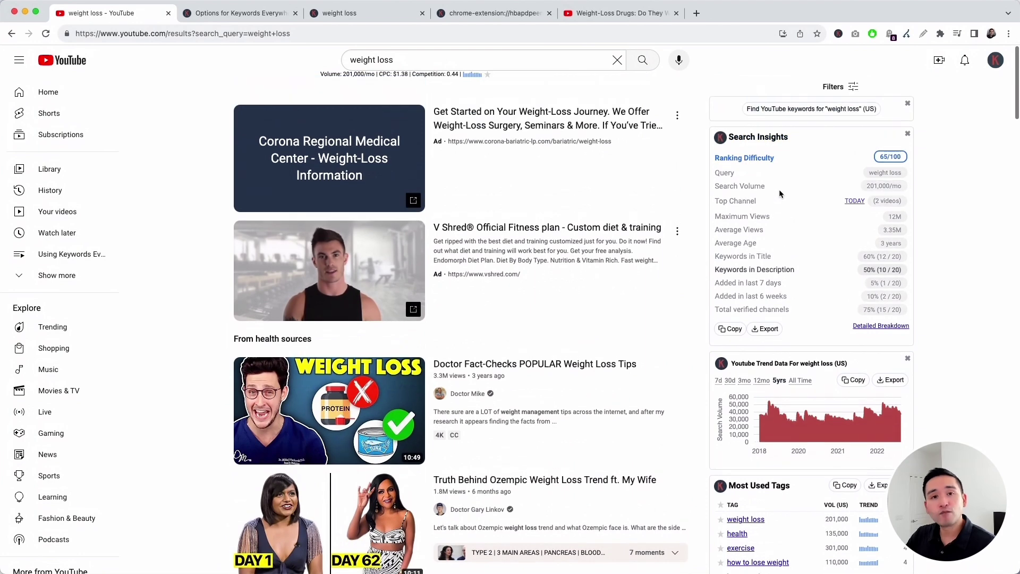